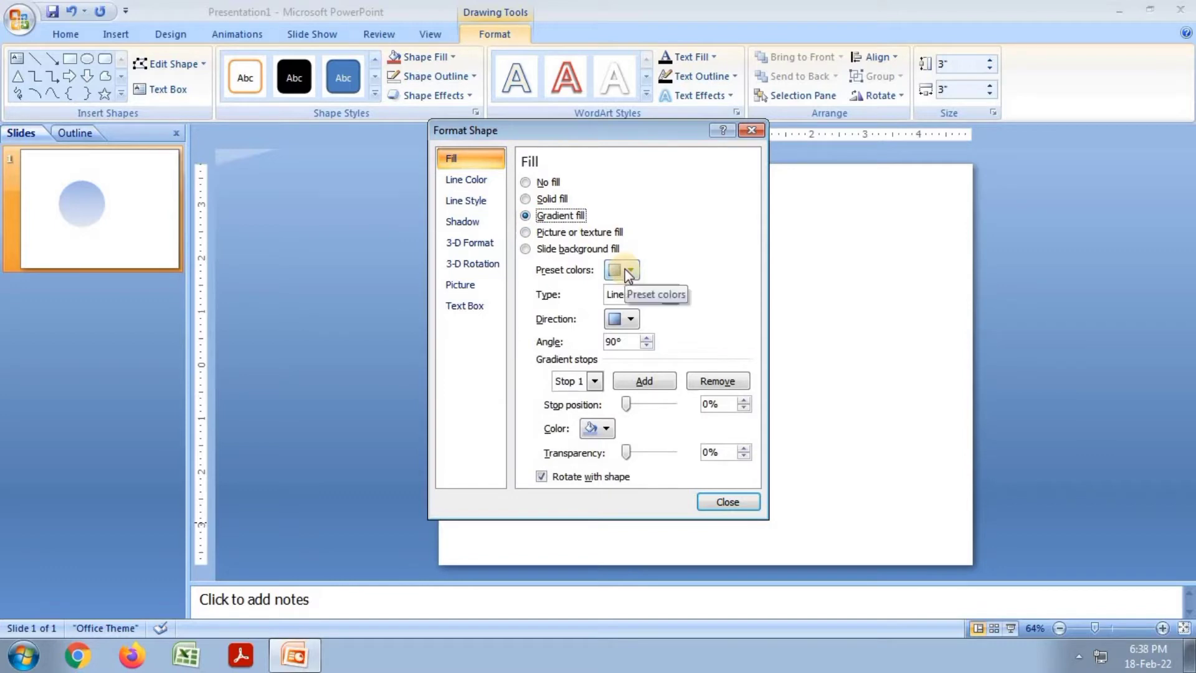
Apply the yellow-to-red preset colors to the circle's gradient fill, with the Radial type and the direction radiating from the center
click(625, 271)
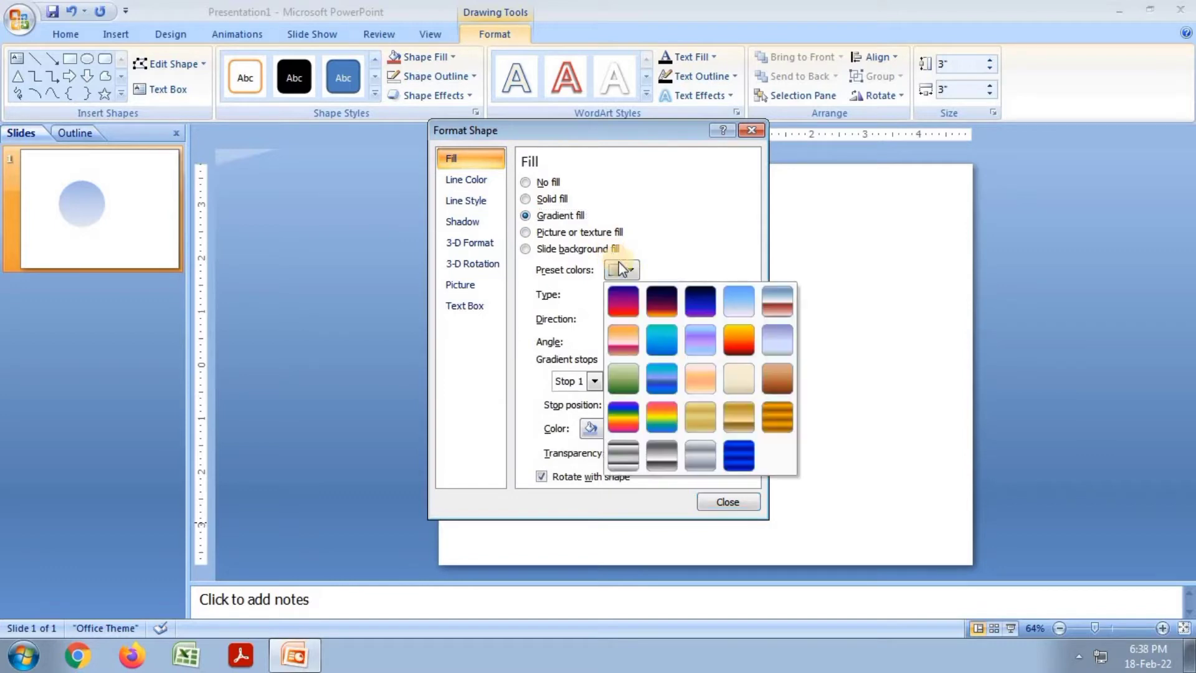
click(747, 344)
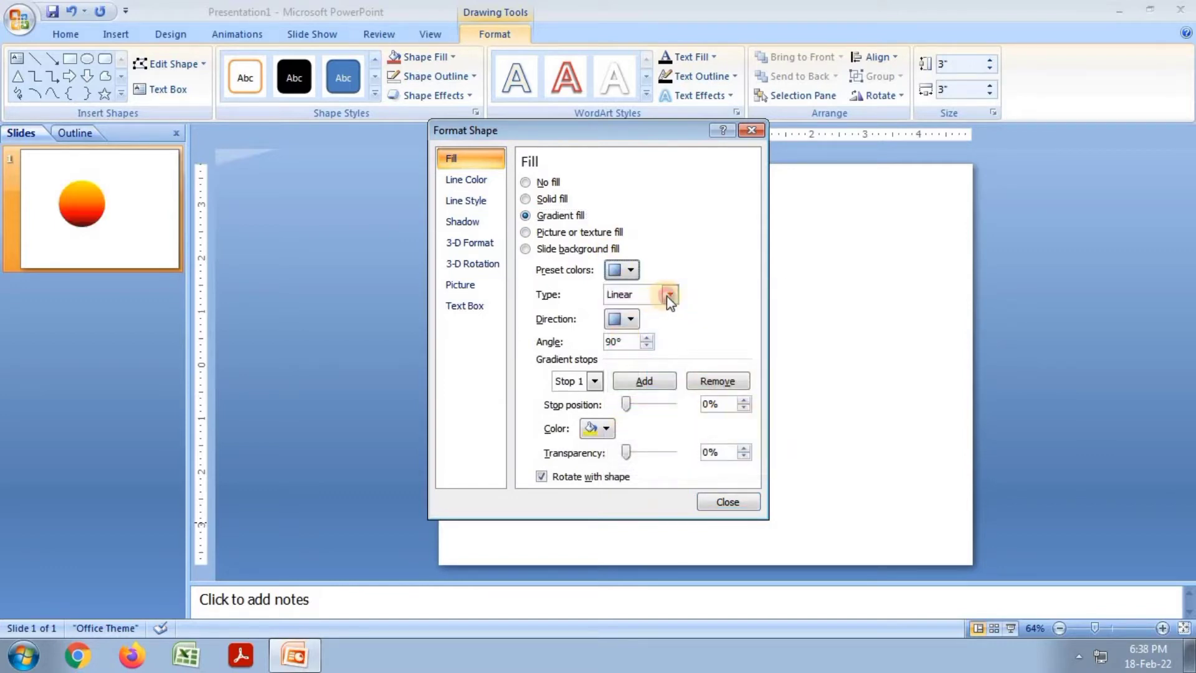
click(668, 296)
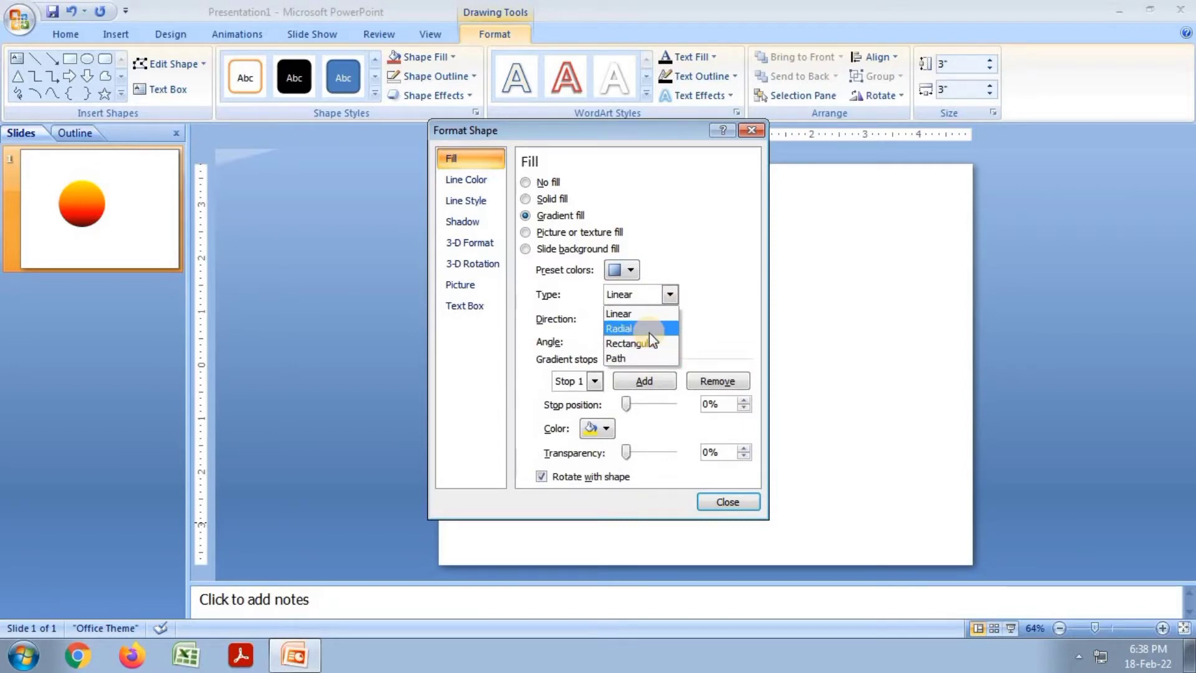
click(649, 333)
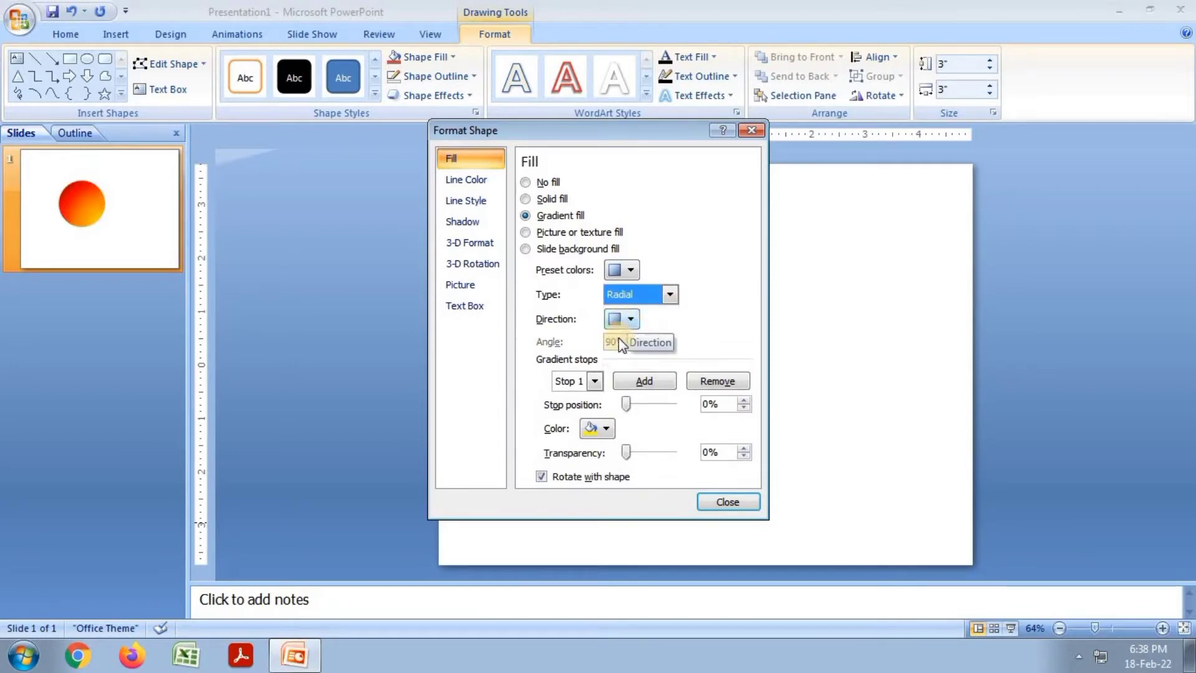
drag(631, 140, 988, 147)
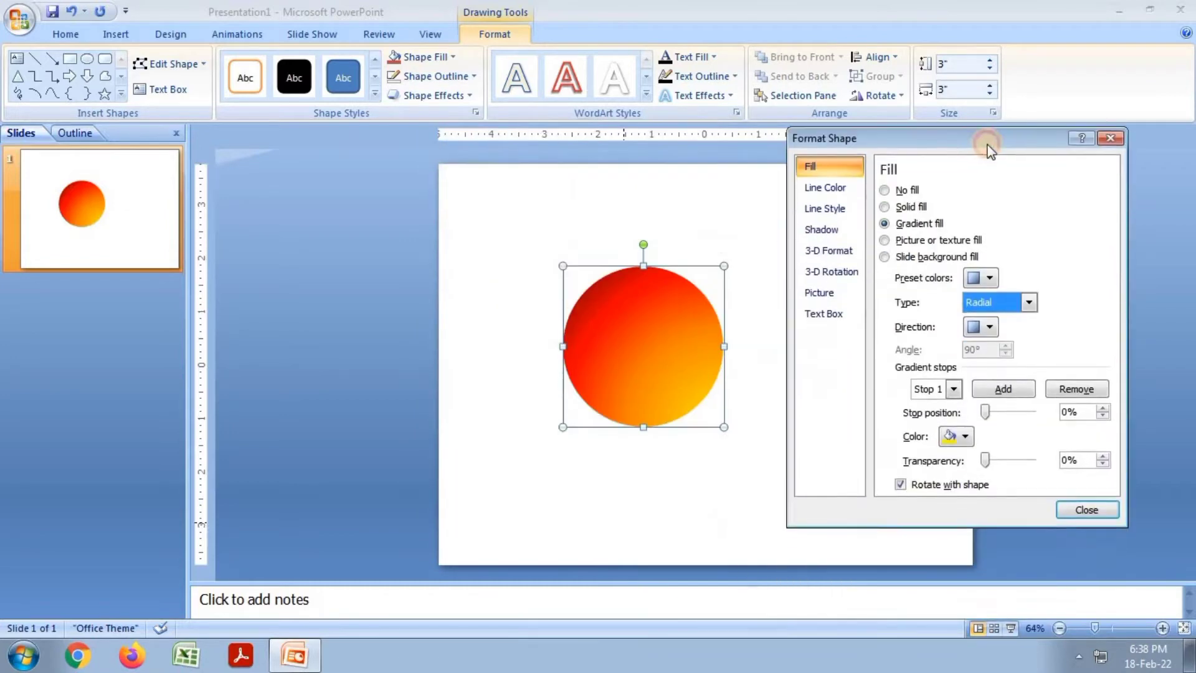
click(990, 327)
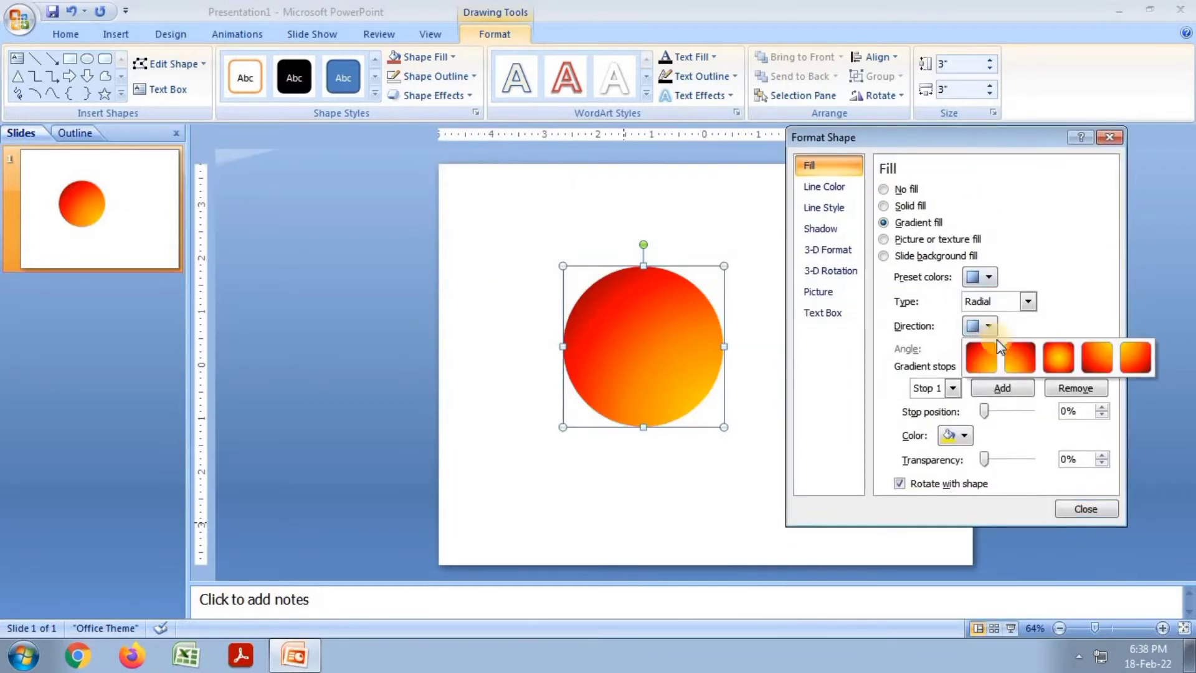
click(1061, 365)
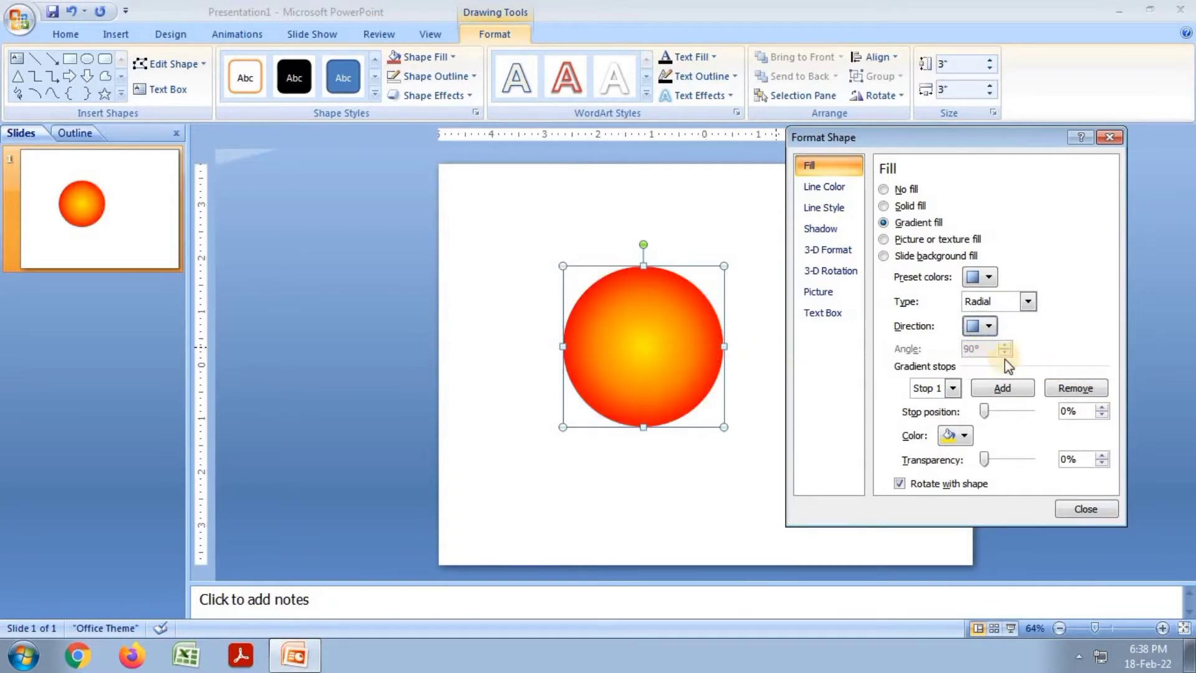
Set the color of gradient Stop 3 to the standard Orange
click(953, 388)
click(953, 436)
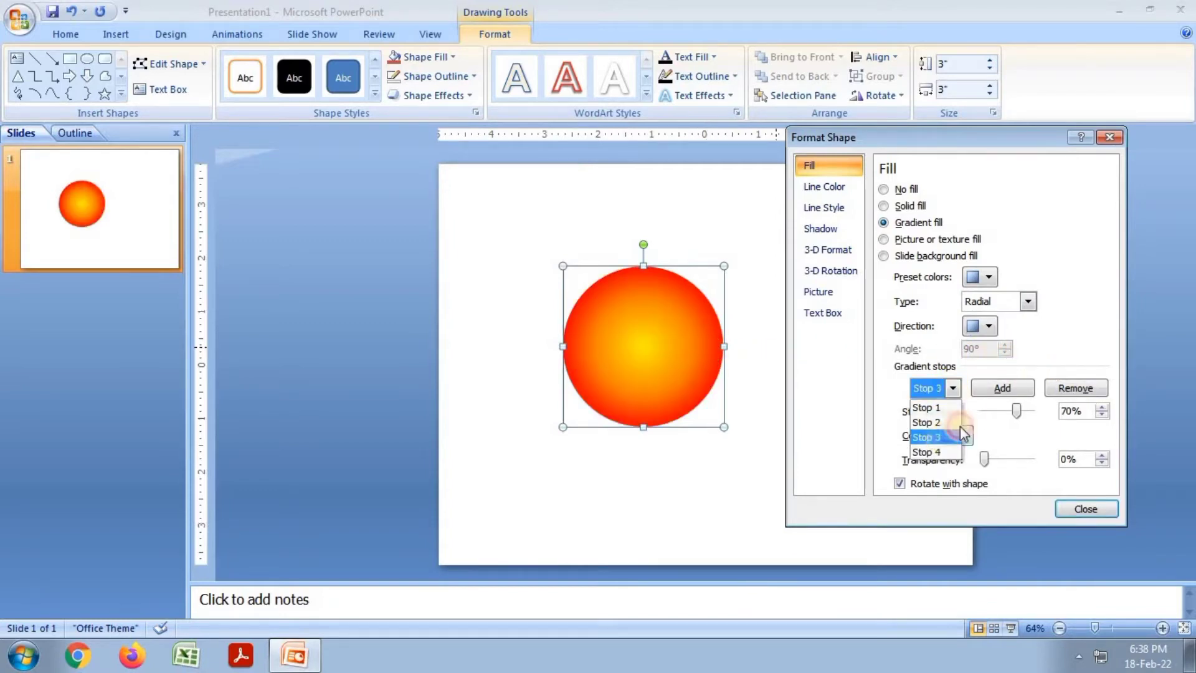
click(965, 436)
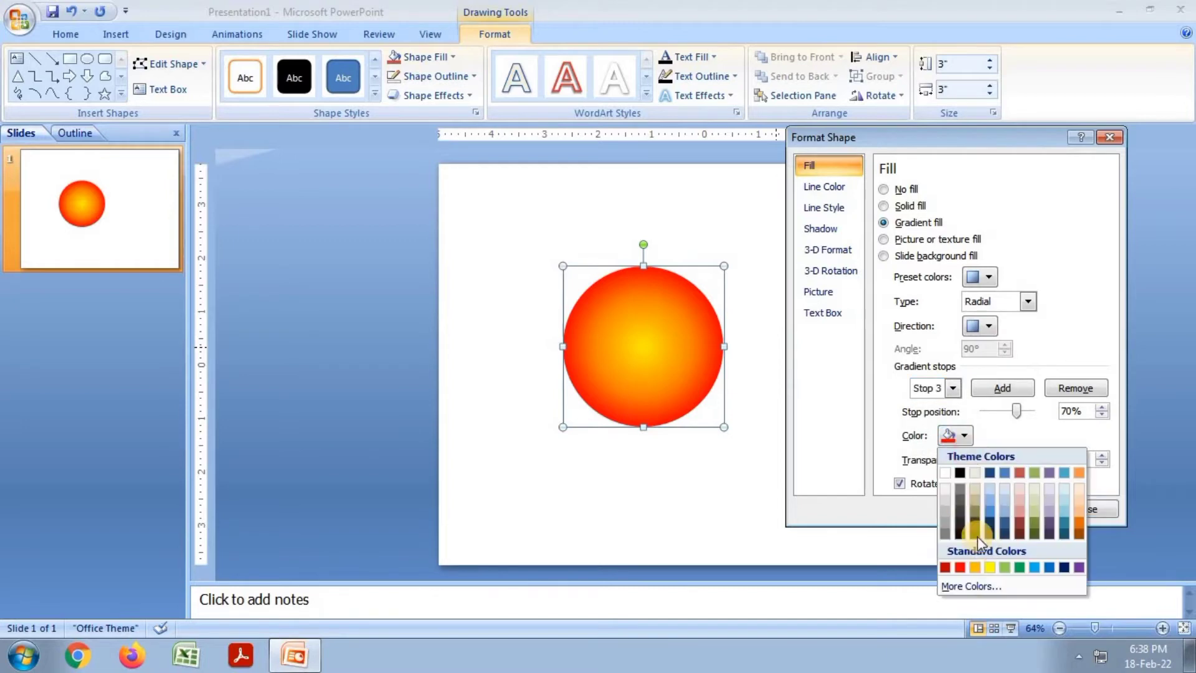
click(977, 567)
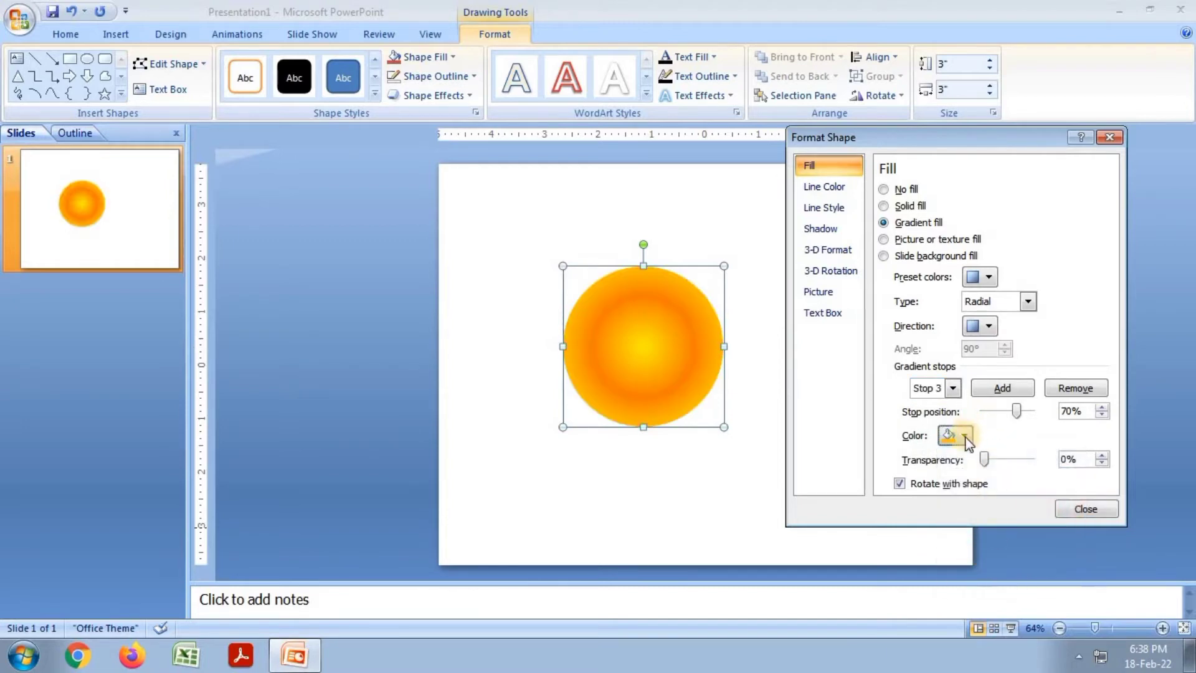
click(965, 436)
click(989, 564)
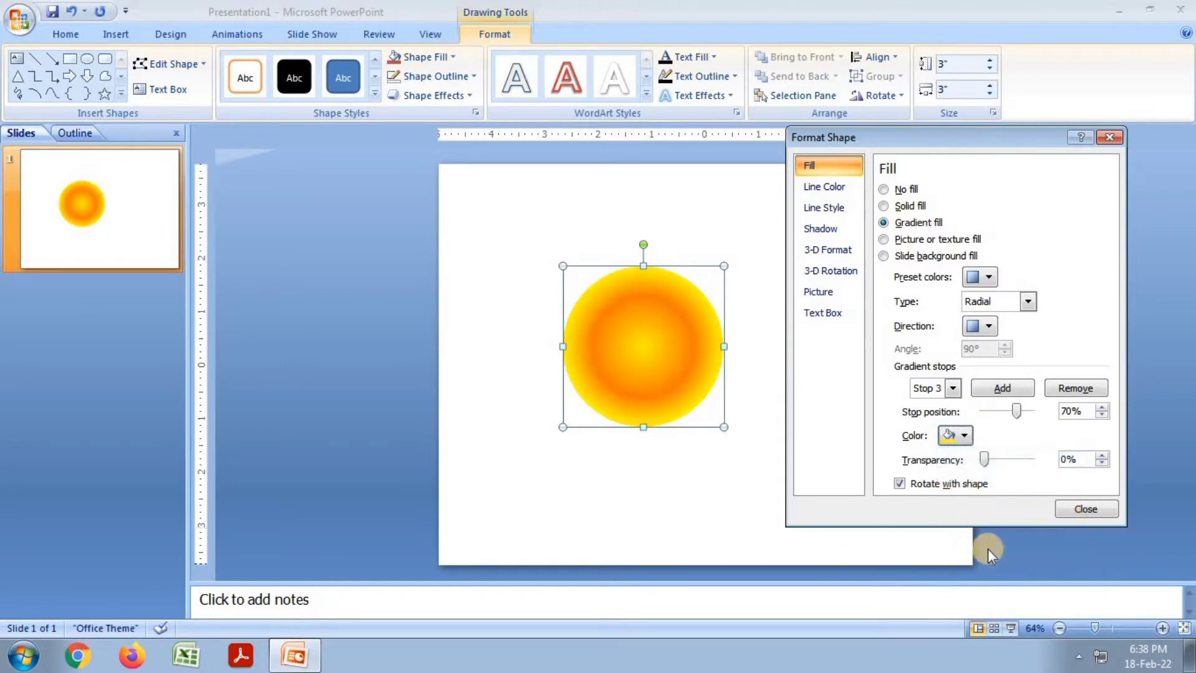
click(964, 436)
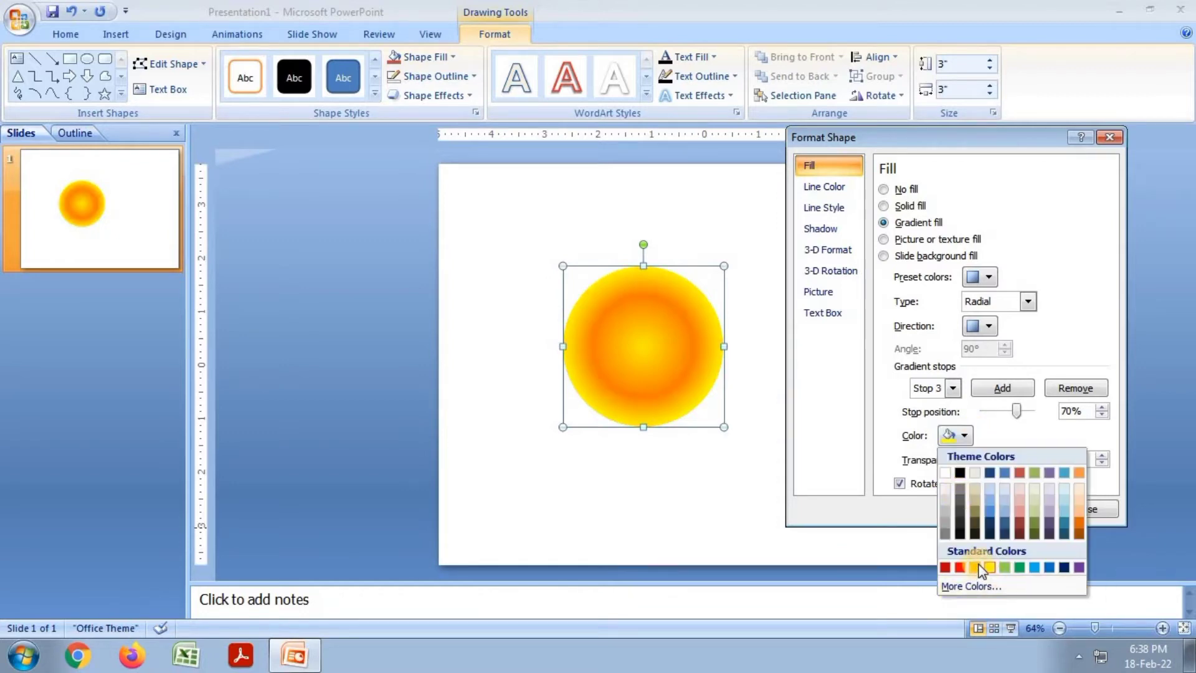
click(981, 565)
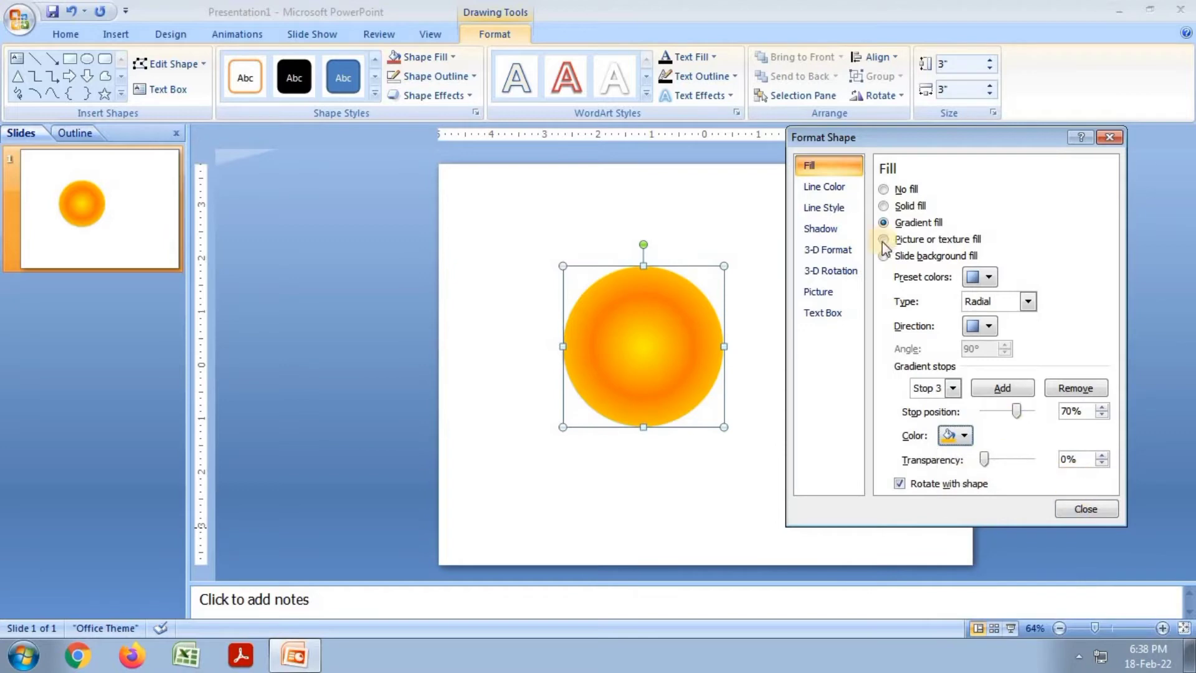
Apply the first bevel preset to both the top and bottom of the circle
click(833, 252)
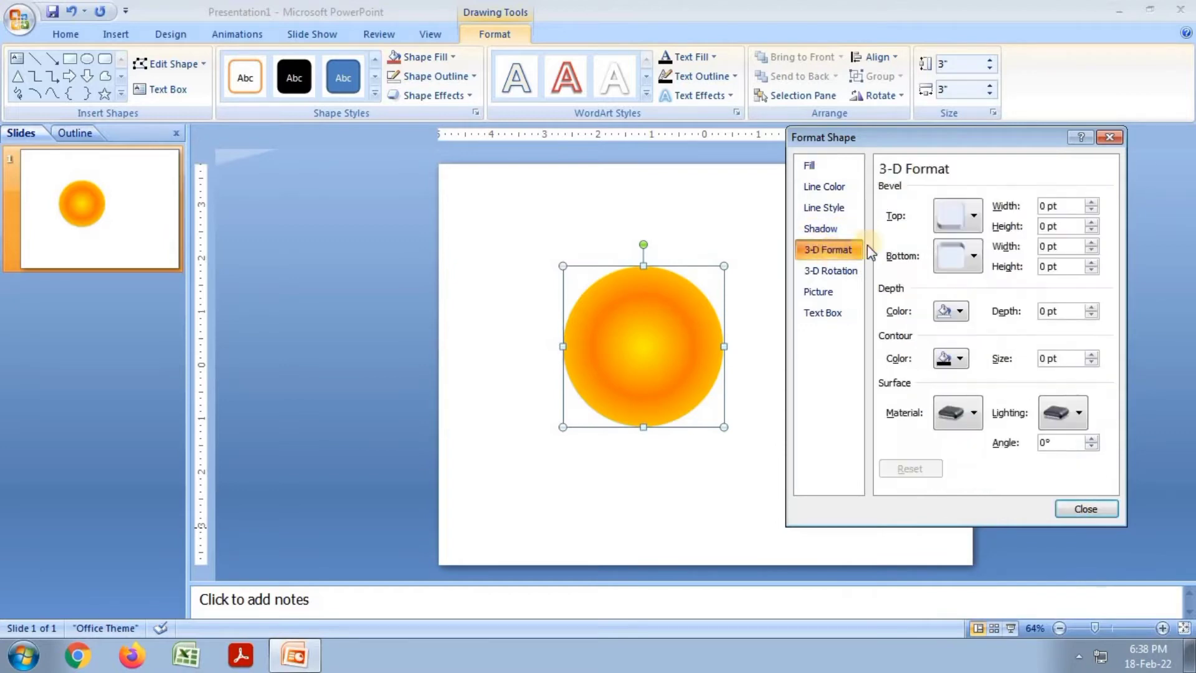
click(967, 218)
click(967, 359)
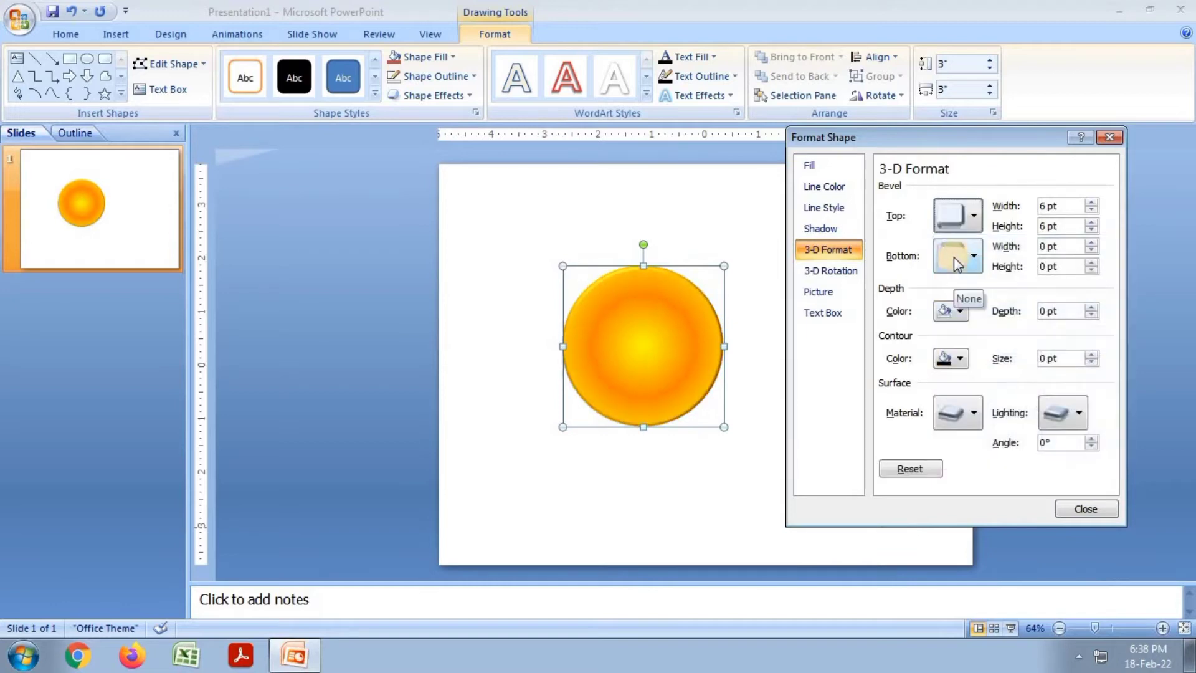
click(955, 256)
click(963, 379)
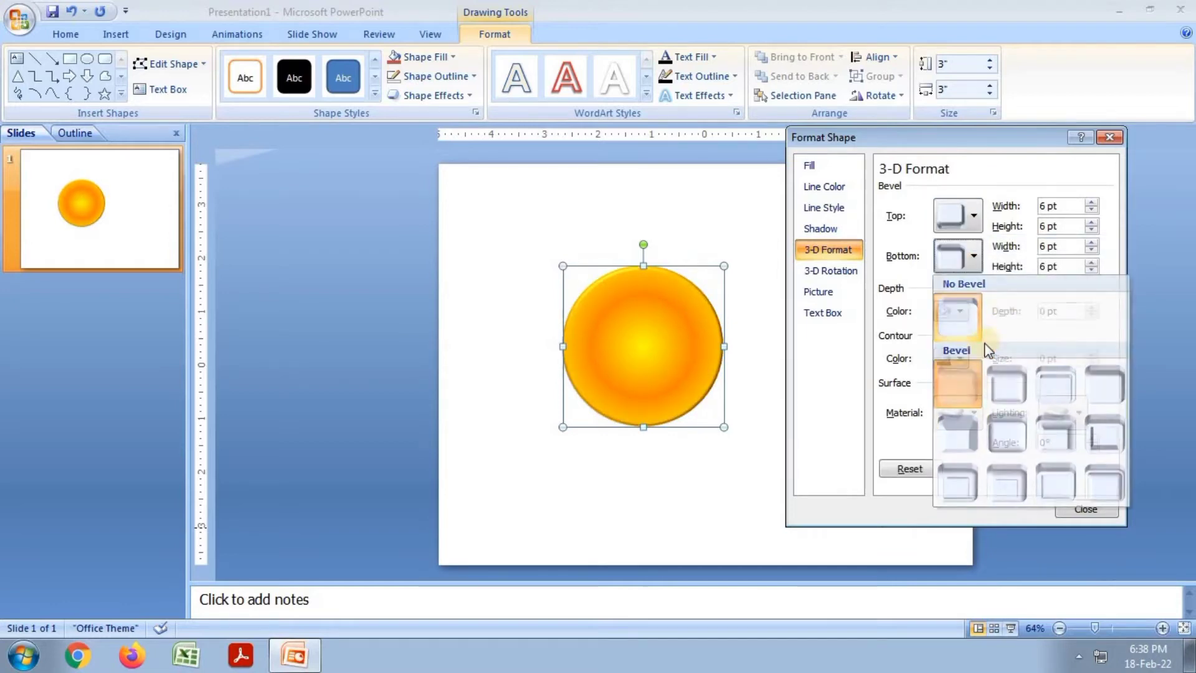
Set the width and height of both the top and bottom bevels to 108 pt
click(1028, 206)
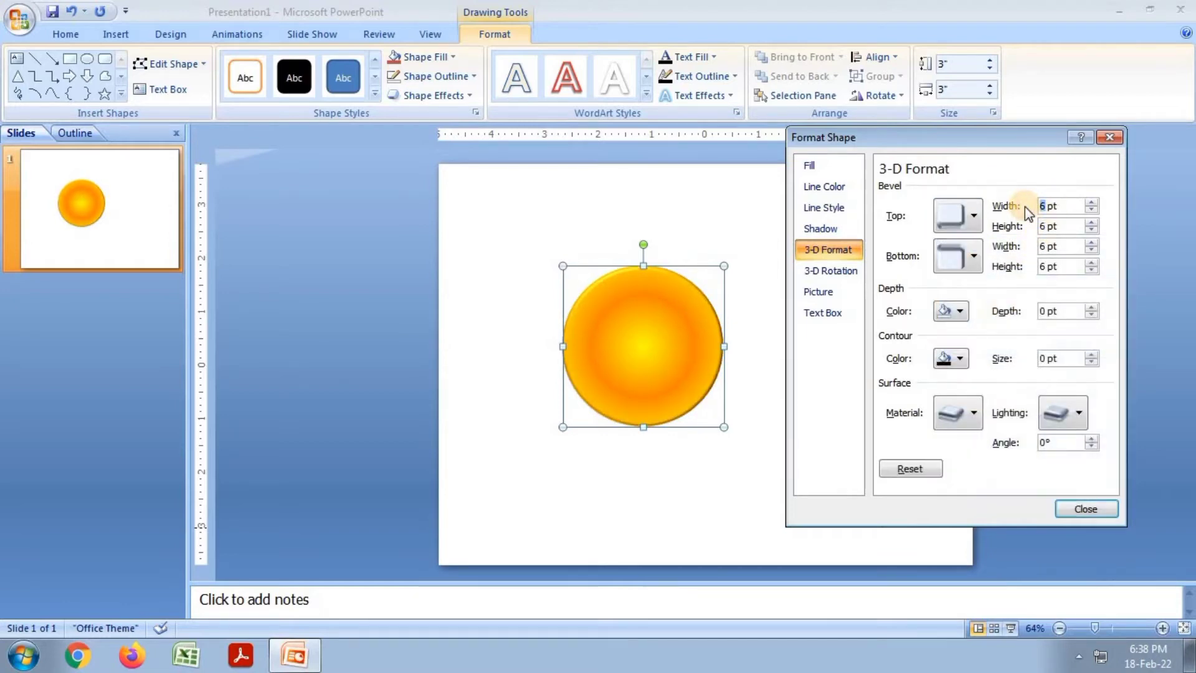
text(108)
drag(1050, 227, 1028, 227)
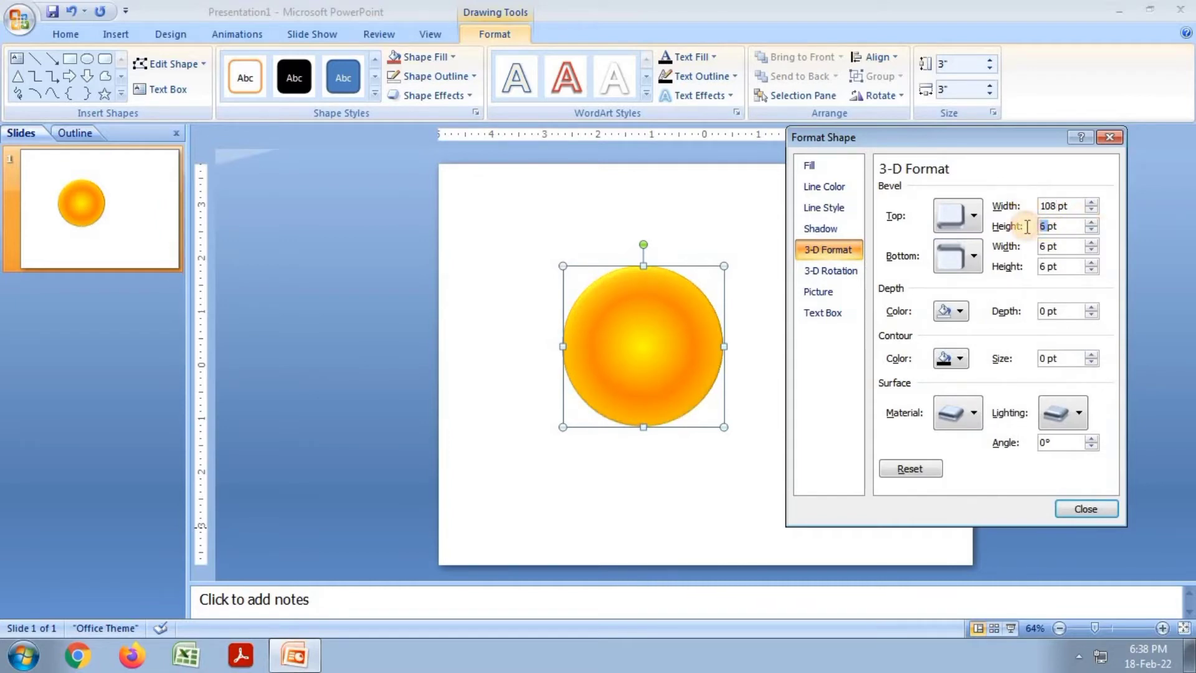
text(108)
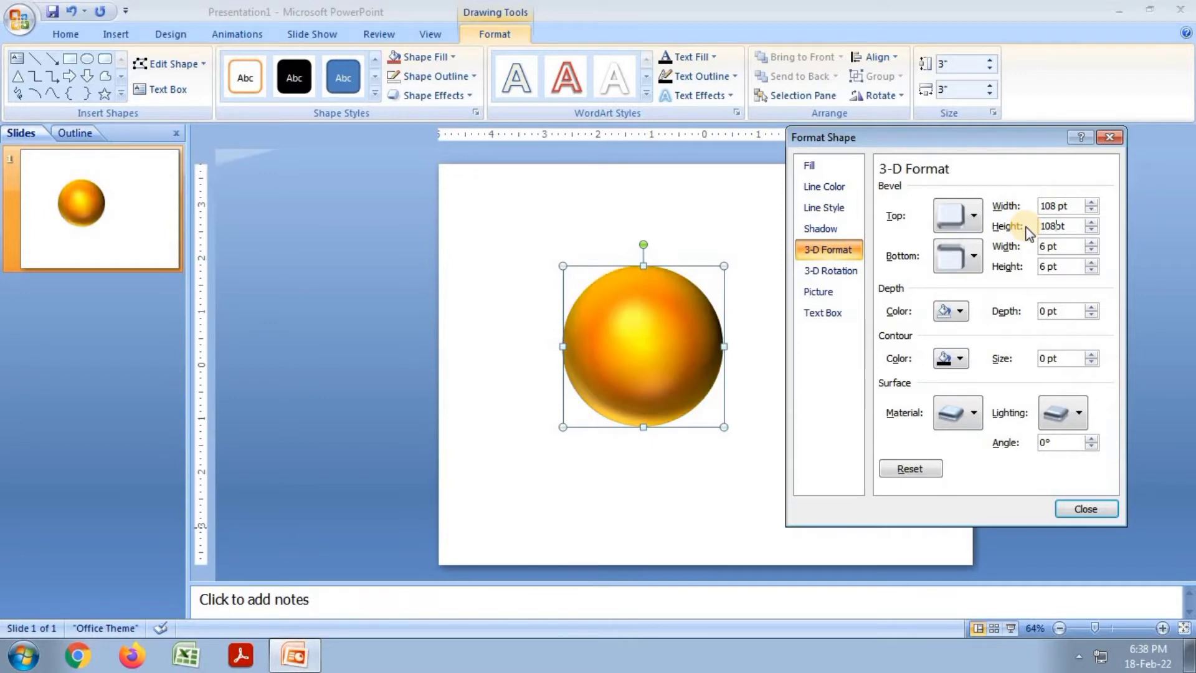
drag(1049, 247, 1020, 247)
text(108)
drag(1046, 267, 1025, 272)
Change the sphere's surface material to the first Translucent option, keeping the default neutral lighting
click(962, 410)
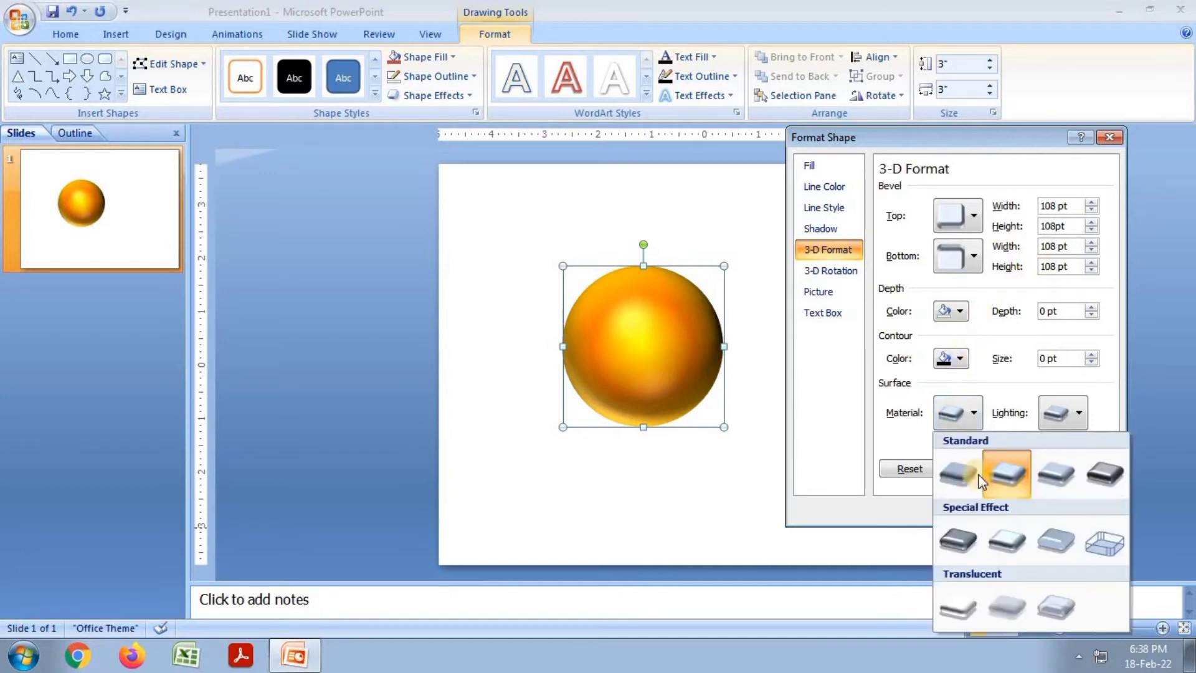
click(962, 615)
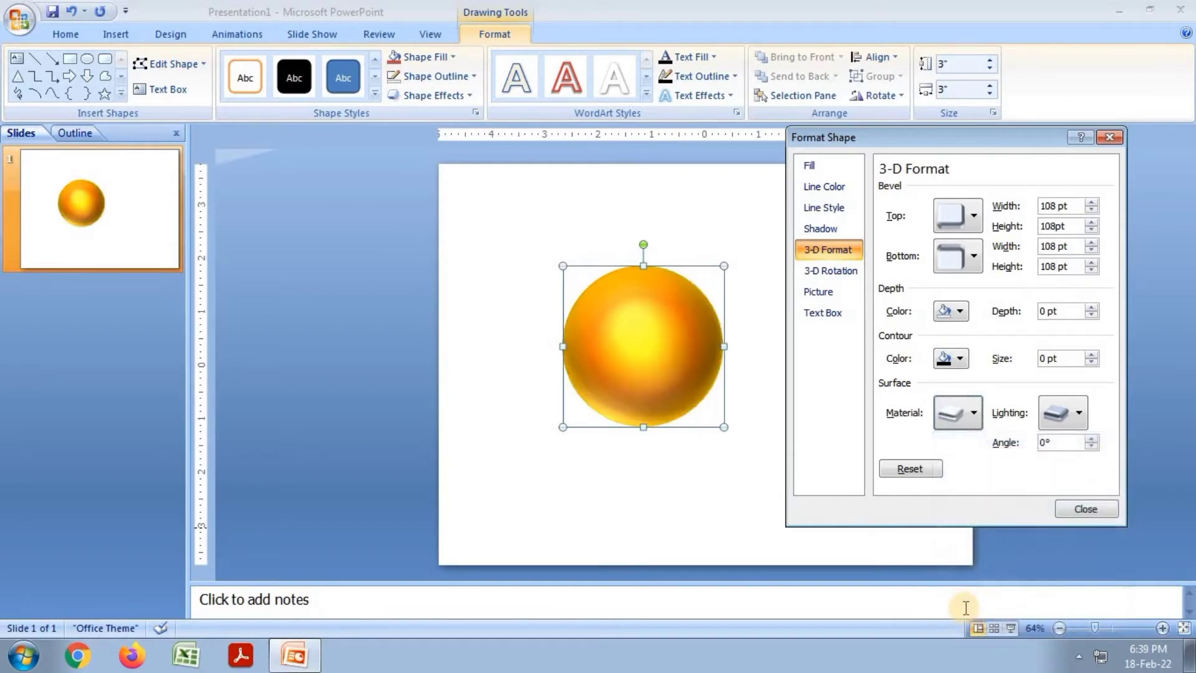
click(1064, 415)
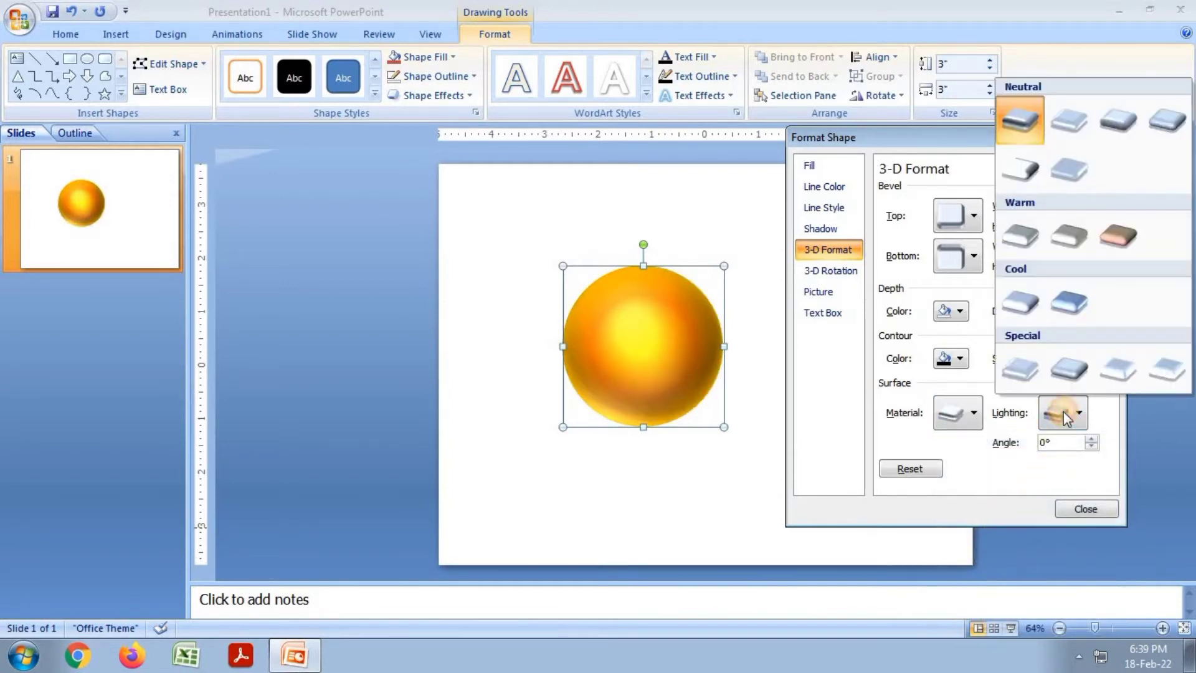
click(1065, 415)
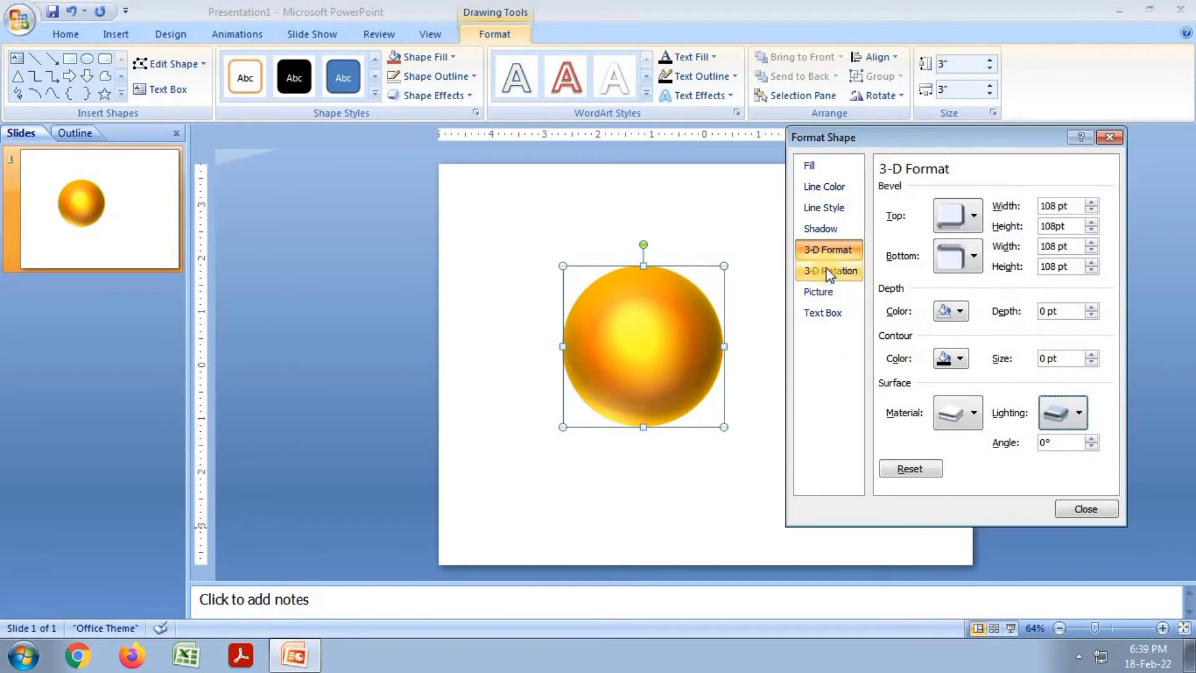
Give the sphere a glowing Orange shadow with 114% size and 42 pt blur, and close the shape formatting
click(826, 230)
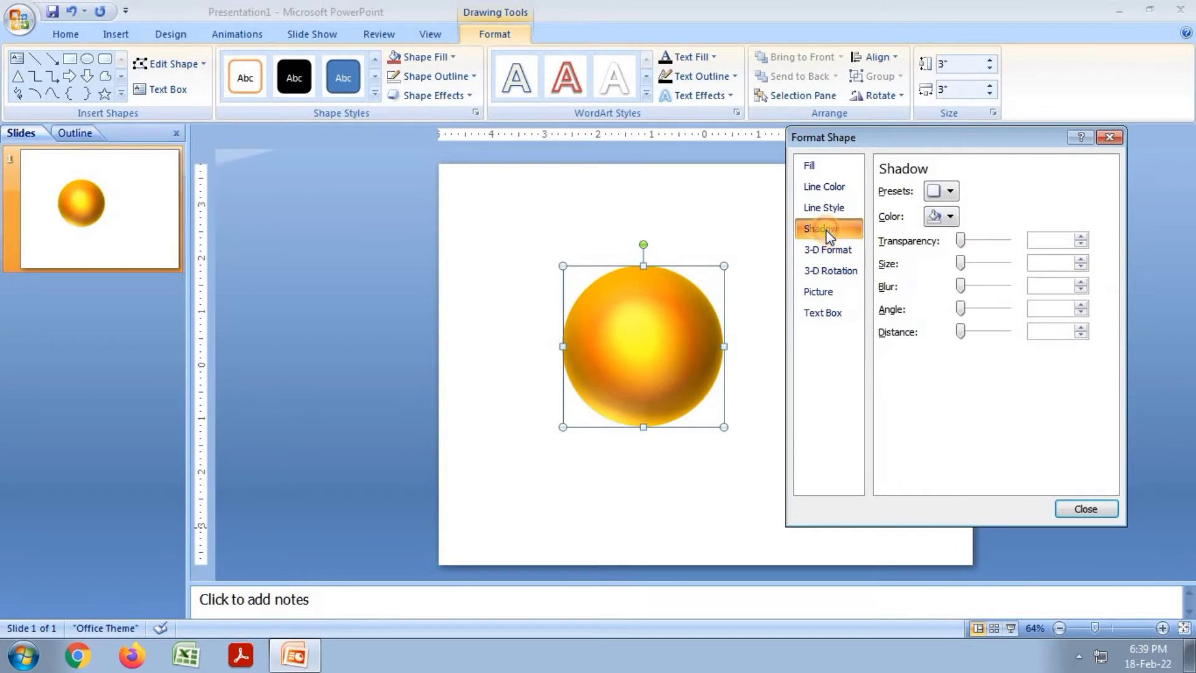
click(947, 211)
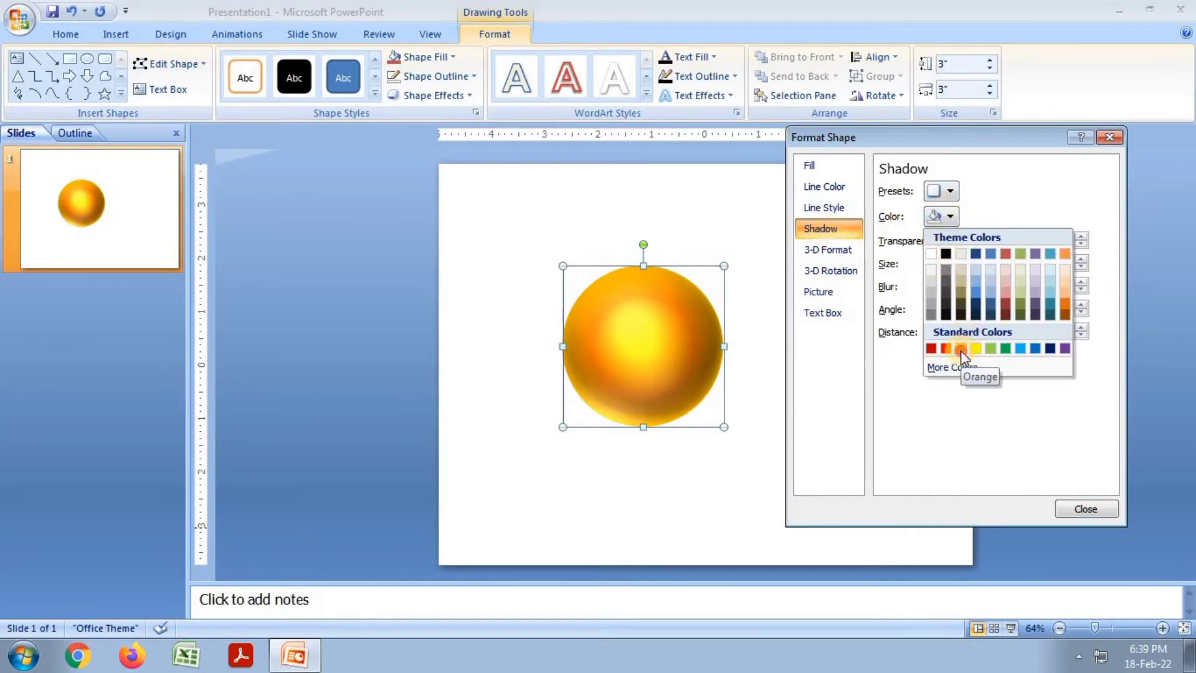
click(961, 348)
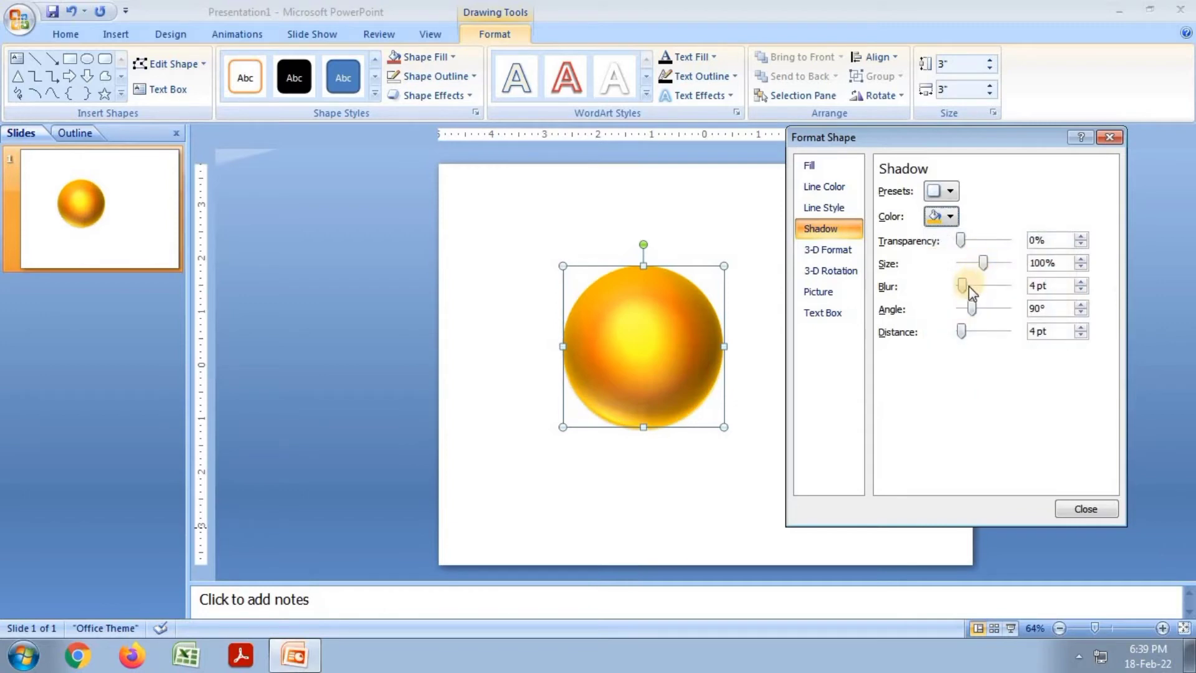
drag(962, 288, 988, 263)
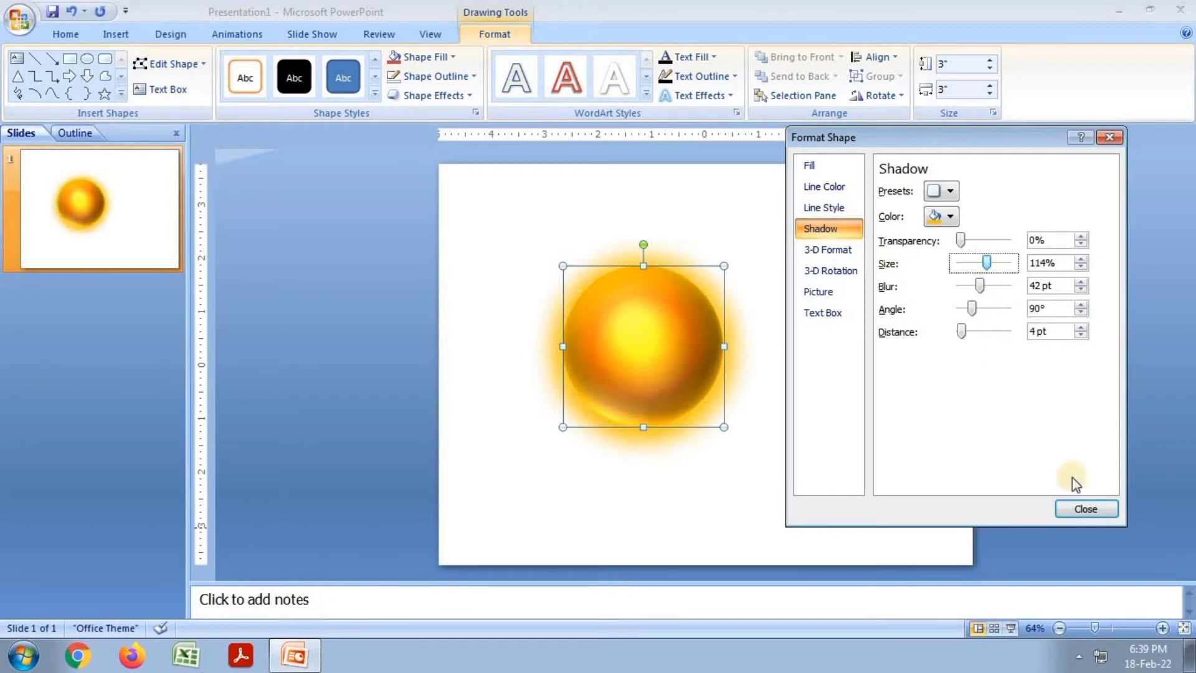
click(1087, 510)
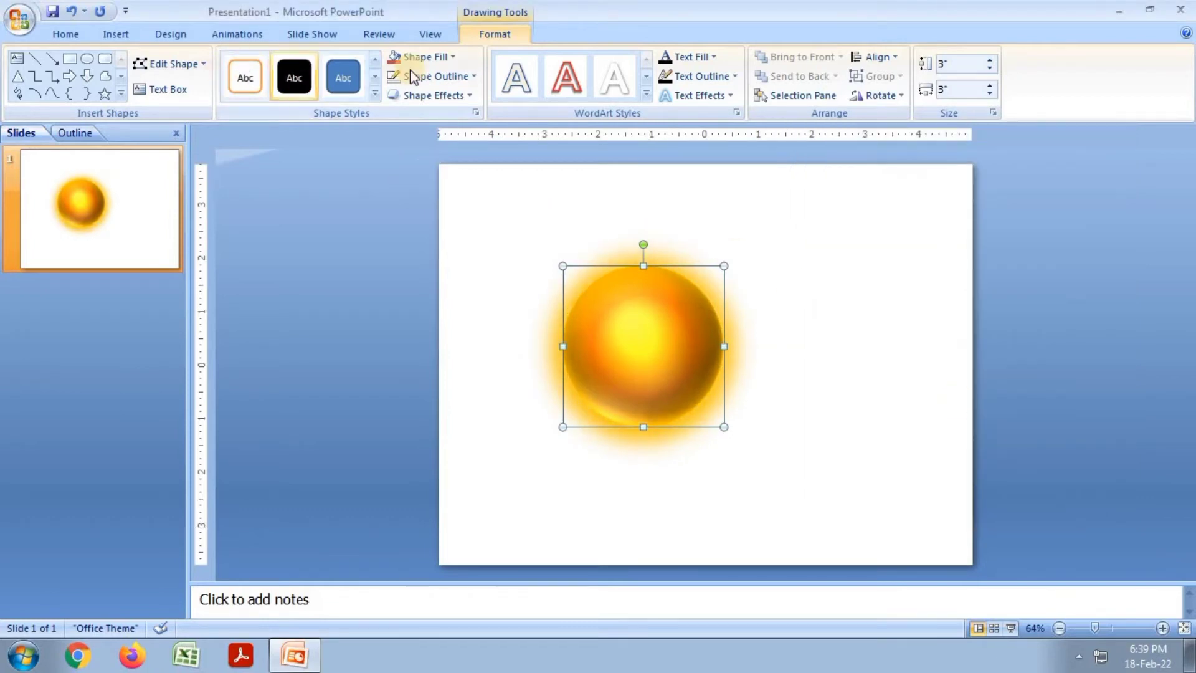
Apply the solid black background style to the slide
click(185, 37)
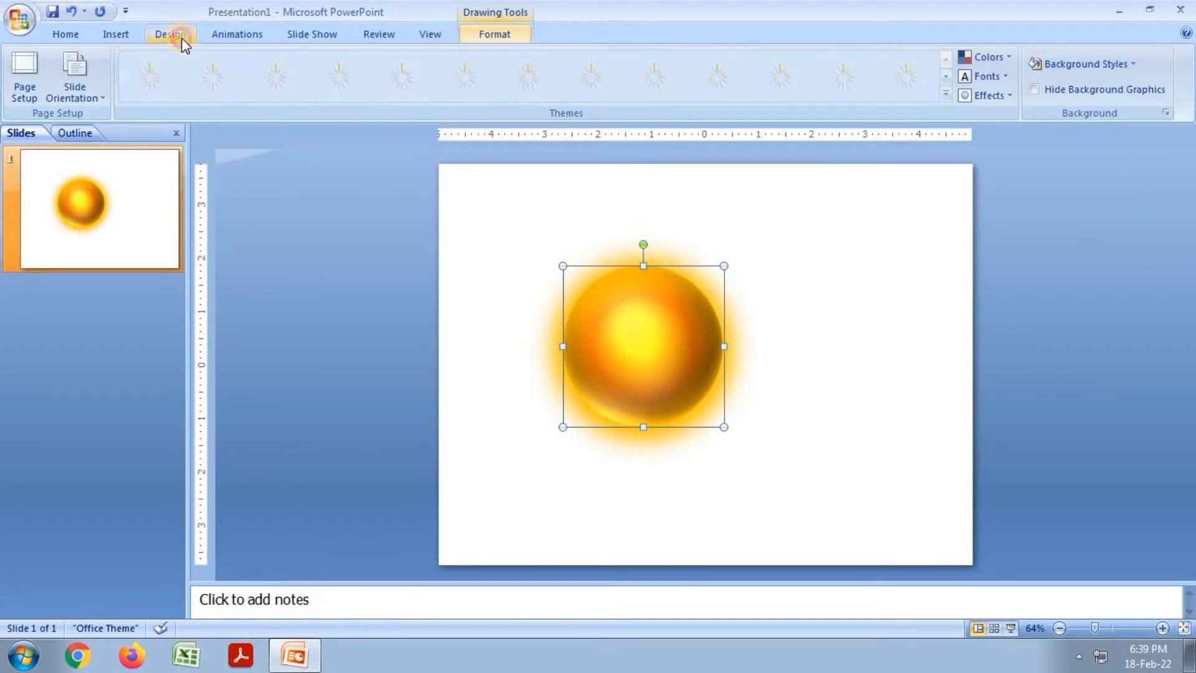
click(1100, 66)
click(1116, 115)
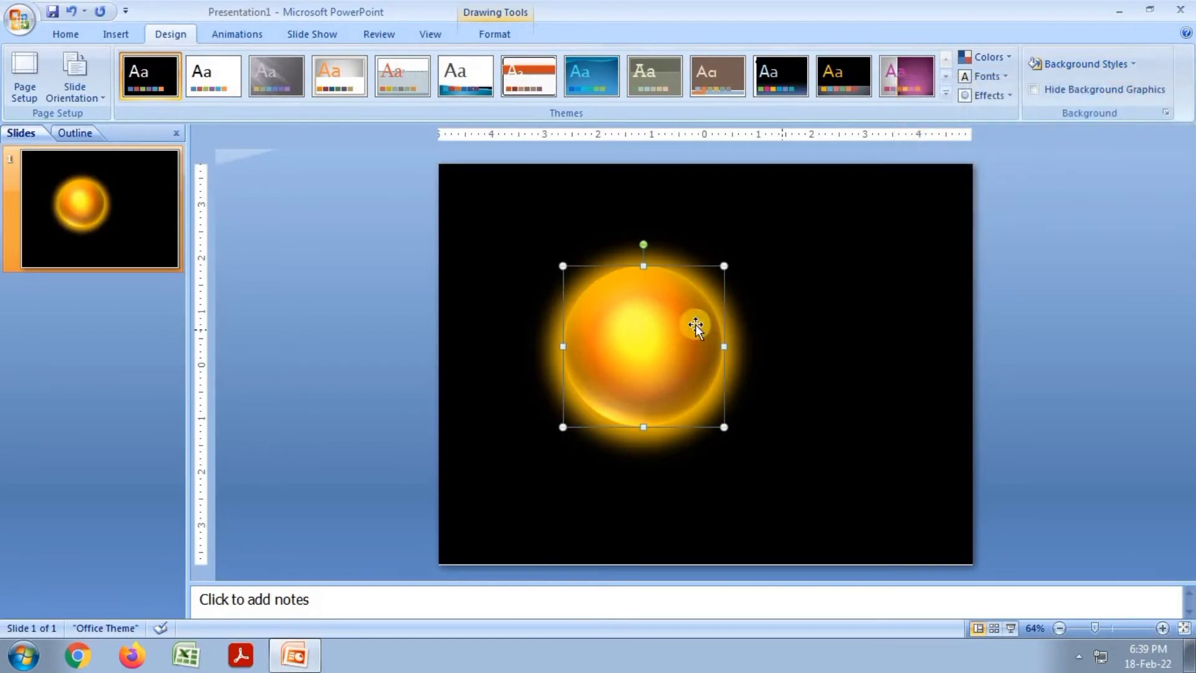
Reposition the glowing sphere to about the middle of the slide
drag(635, 314, 604, 309)
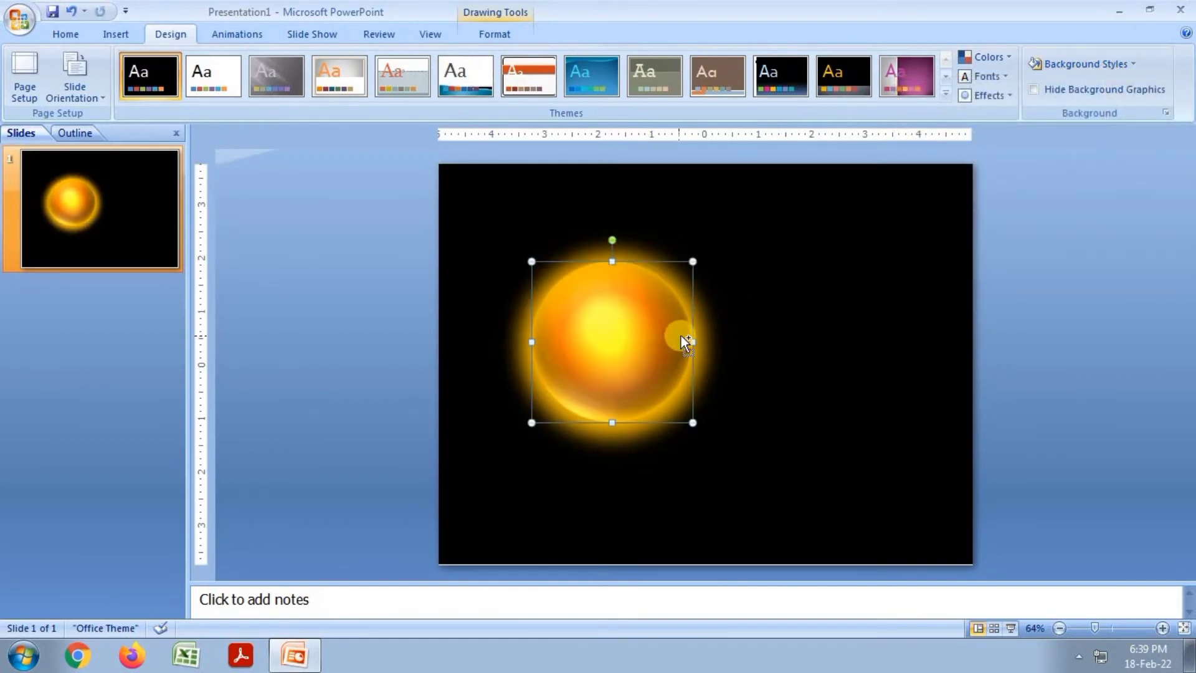
scroll(681, 336, down, 1)
scroll(684, 335, up, 2)
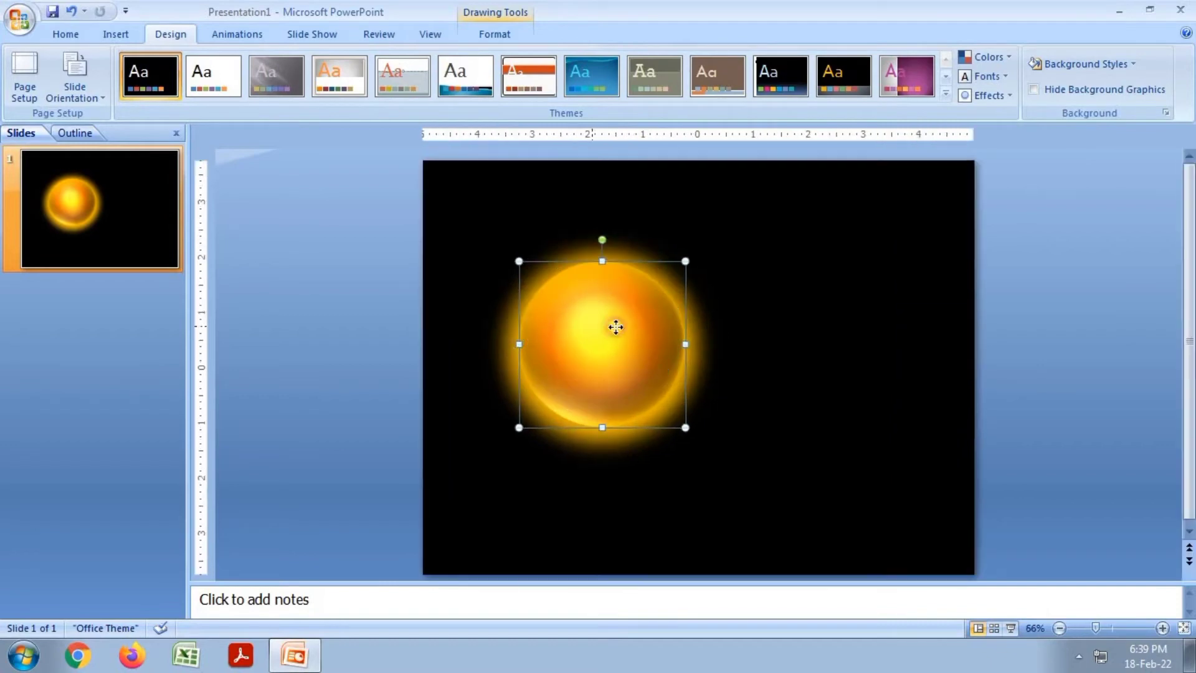
drag(615, 327, 707, 336)
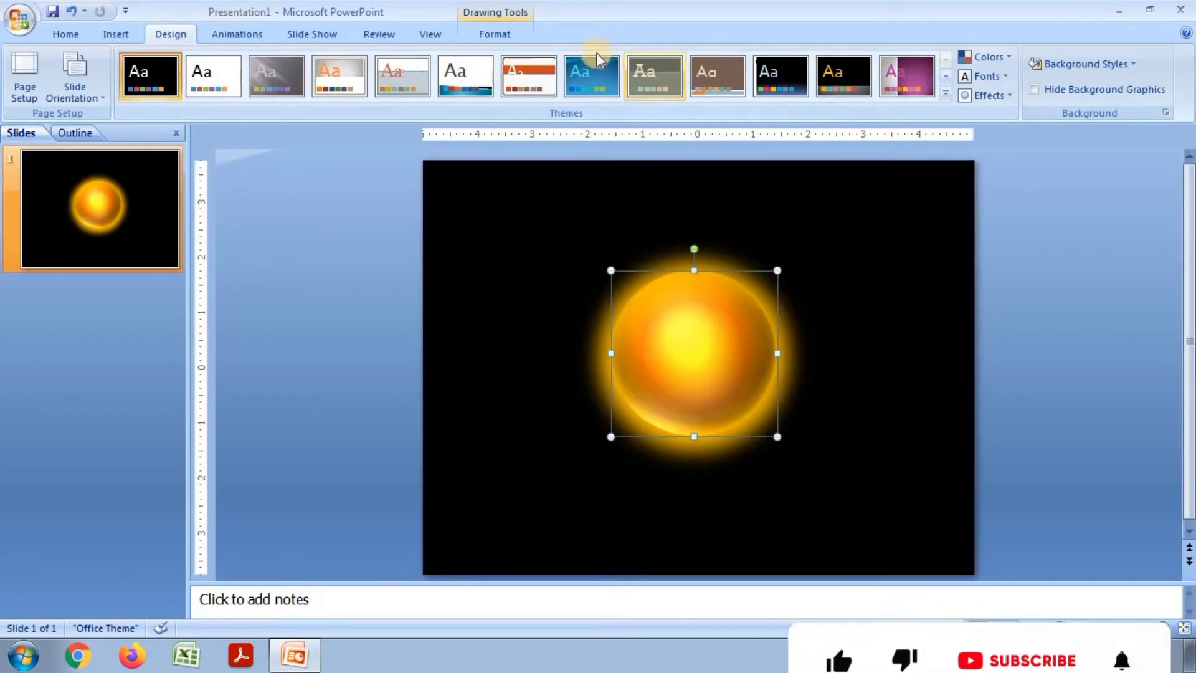
Reduce the glowing sun's shadow size to about 97% and close the shape formatting
click(505, 43)
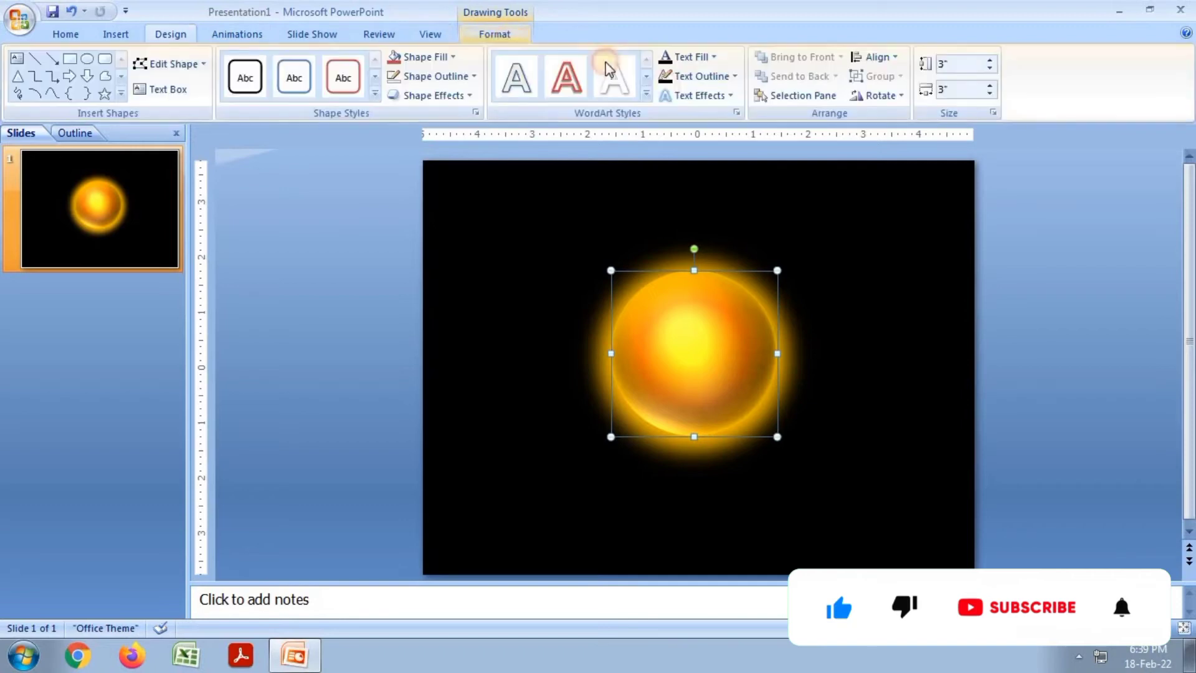
click(442, 58)
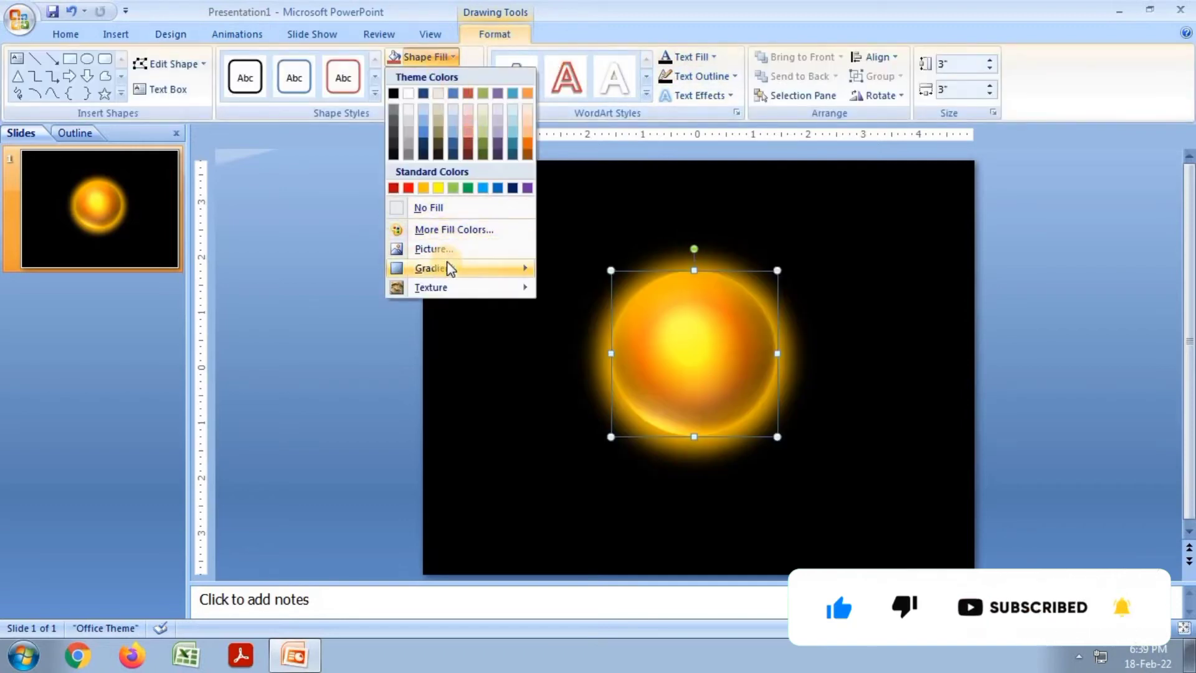
mouse_move(450, 269)
click(637, 463)
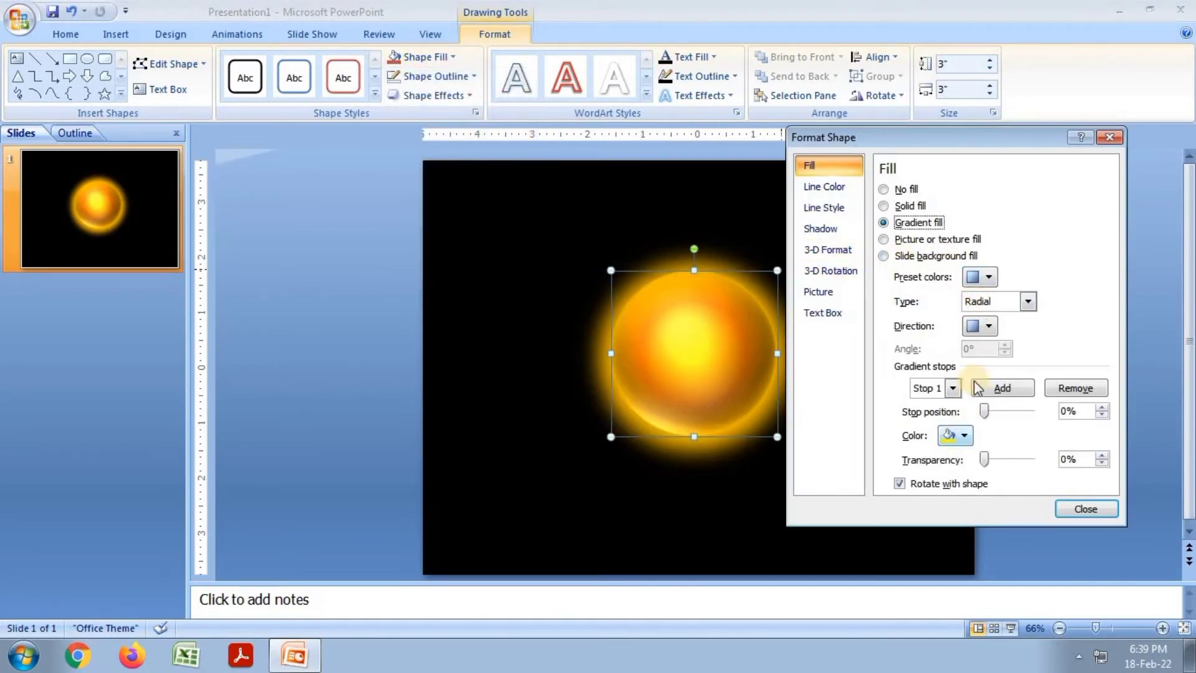
click(832, 230)
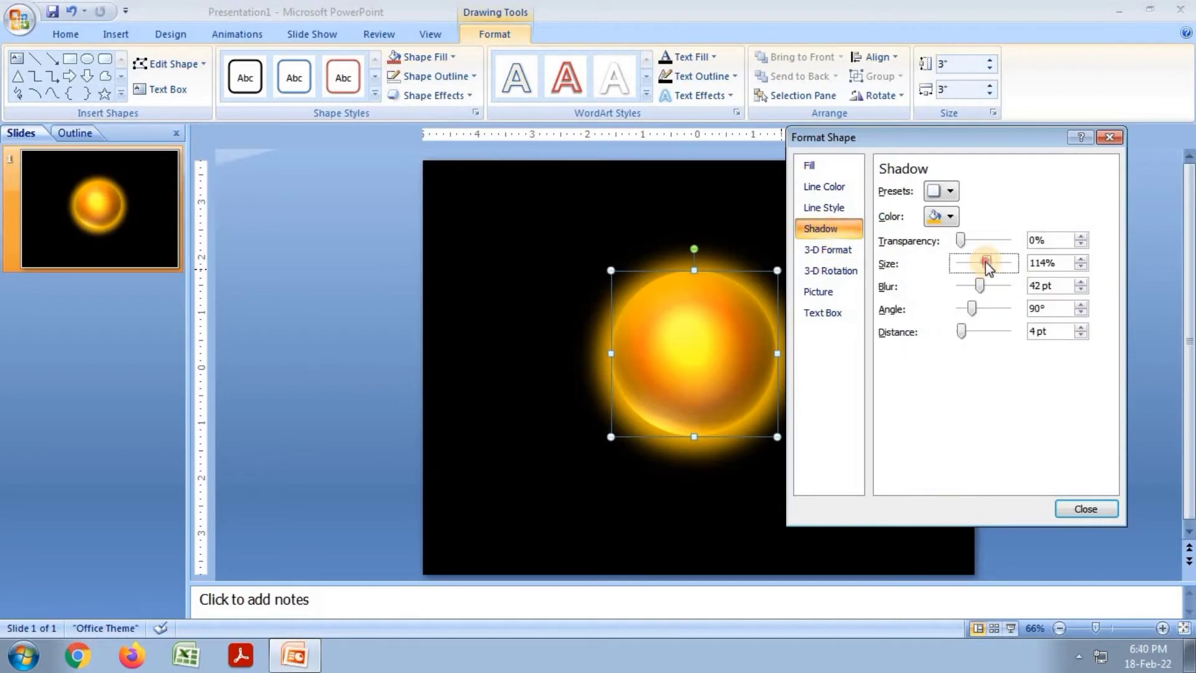
drag(987, 262, 983, 264)
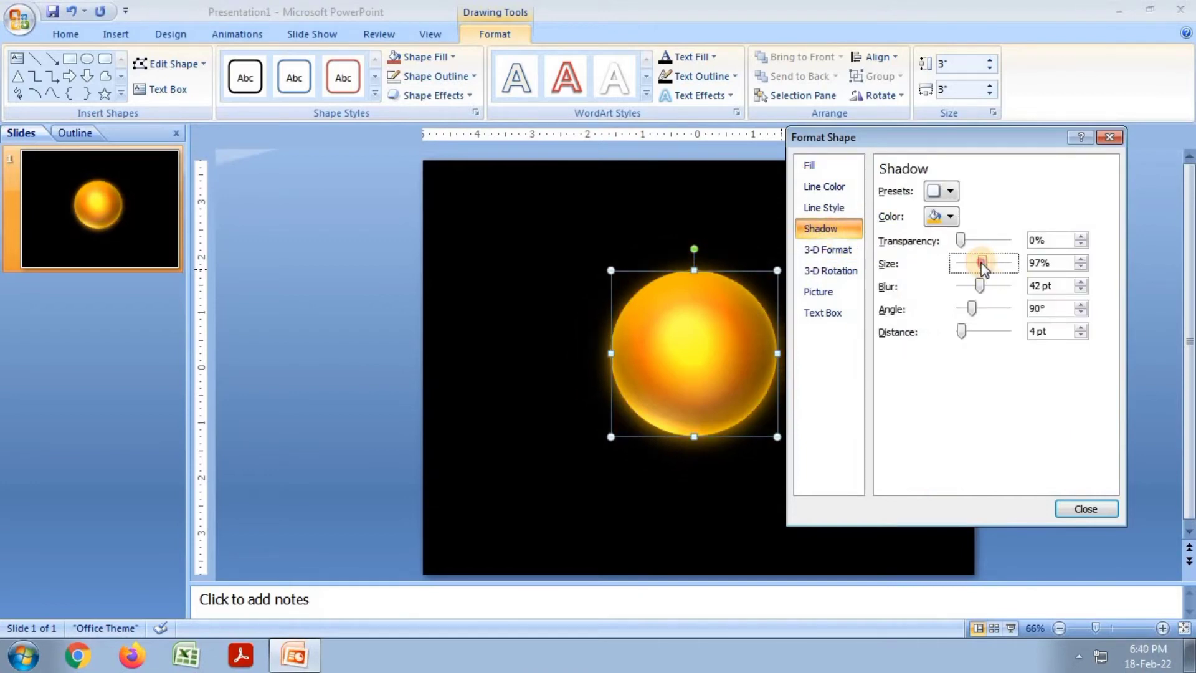
click(1100, 511)
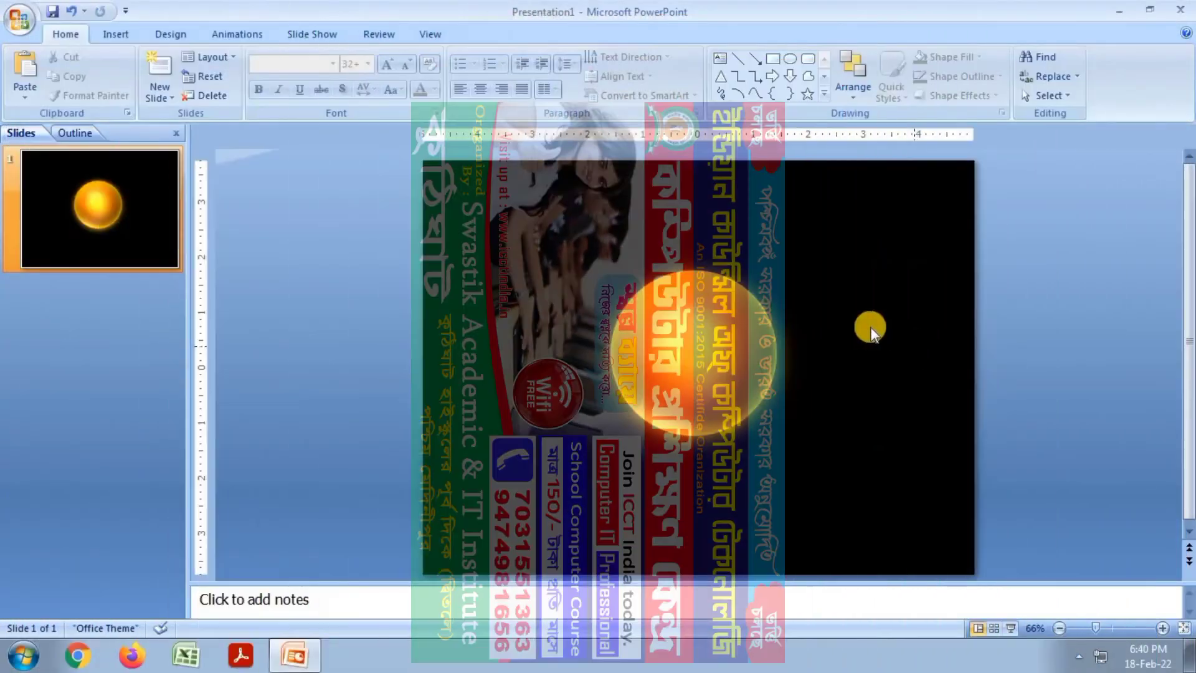
Draw an oval about 3.5" wide and 3.25" high to the right of the sun, extending past the slide's edge
click(132, 36)
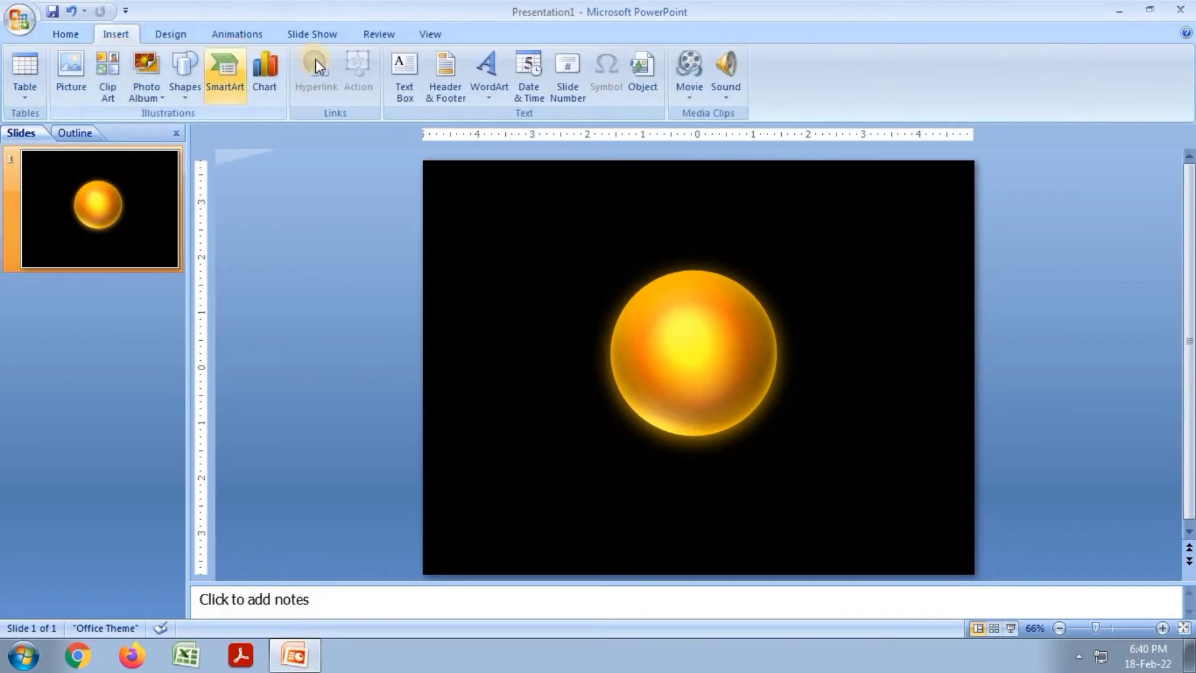
click(188, 78)
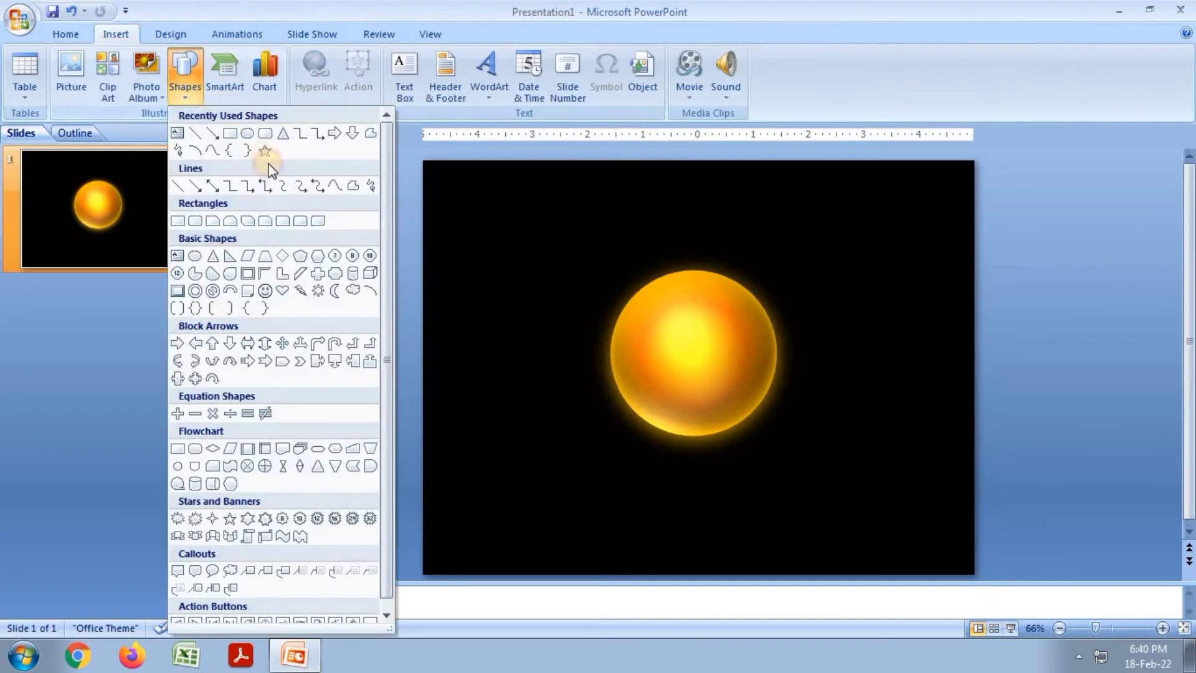
click(240, 132)
mouse_move(831, 270)
mouse_down()
mouse_move(892, 366)
mouse_move(993, 459)
mouse_move(1026, 450)
mouse_up()
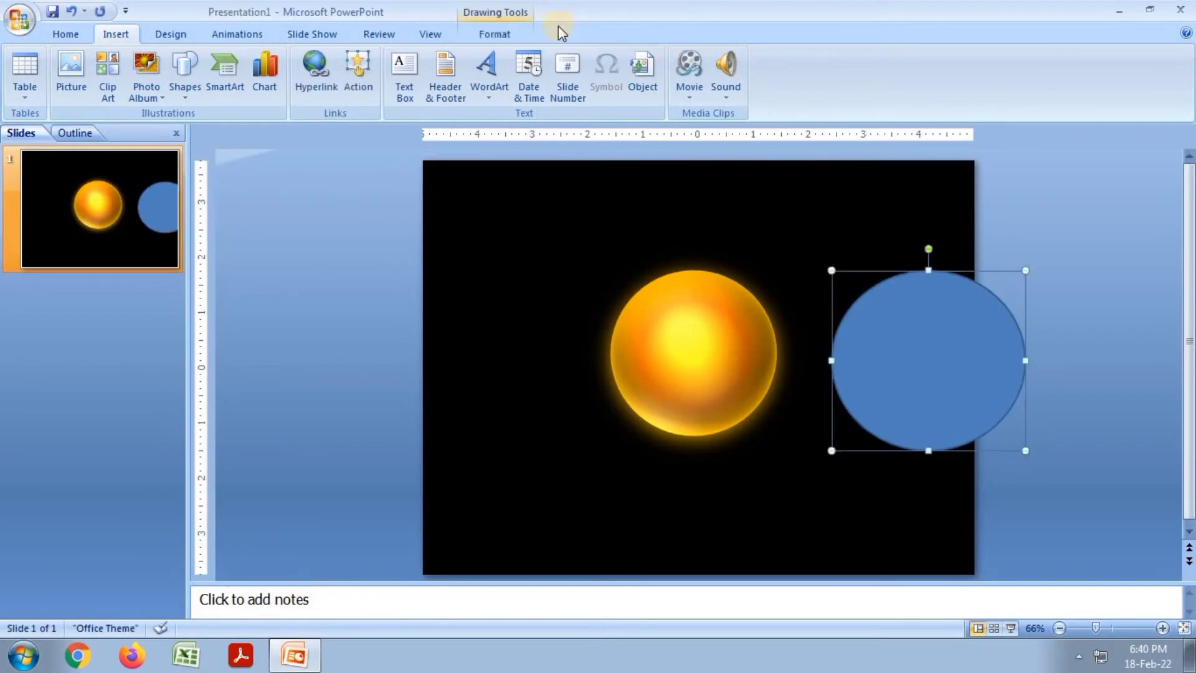
Set the new oval's height and width to 3" each, making it a circle the same size as the sun
click(494, 34)
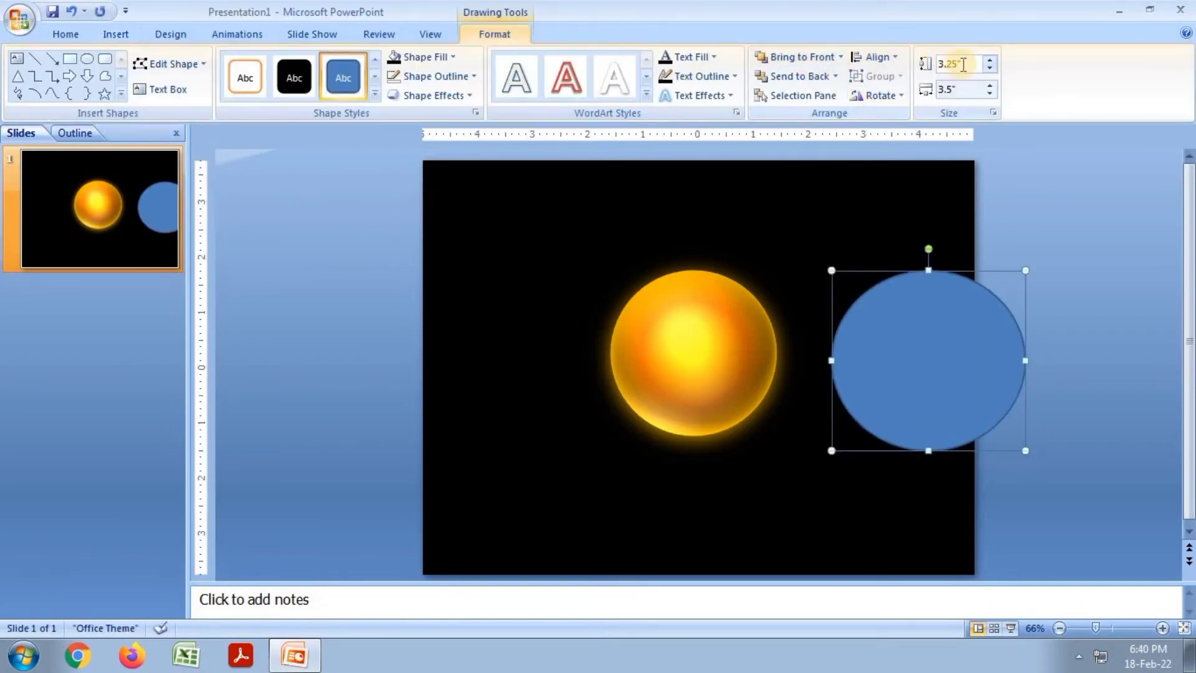
text(3)
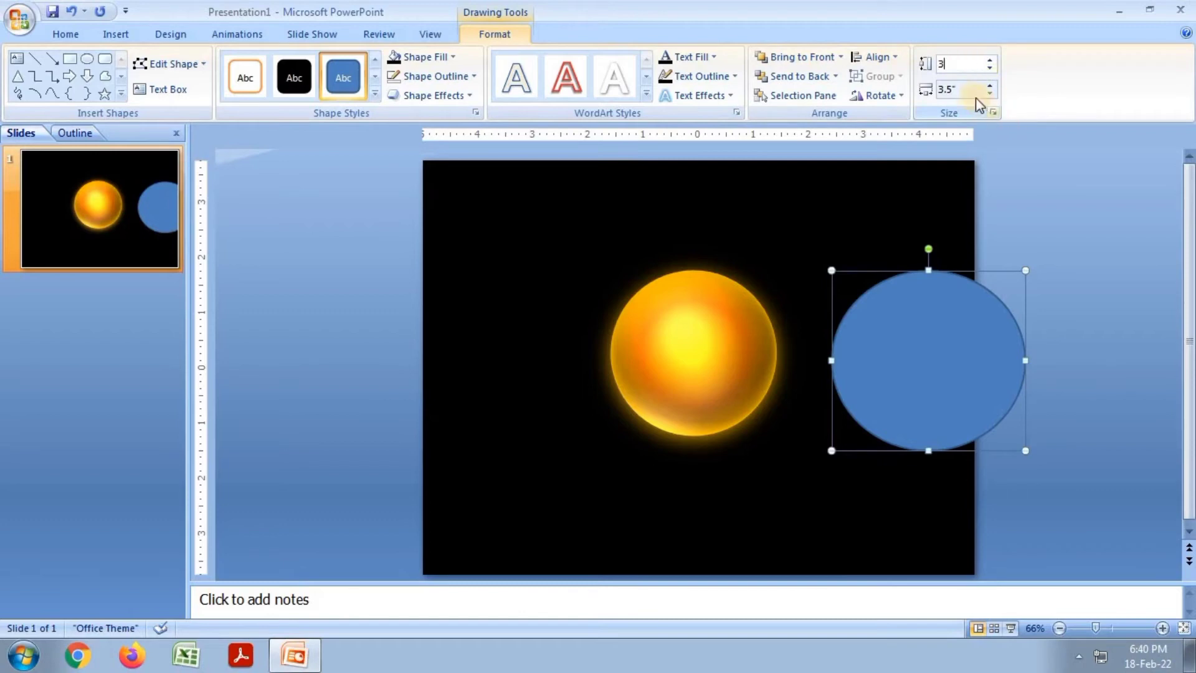
text(3)
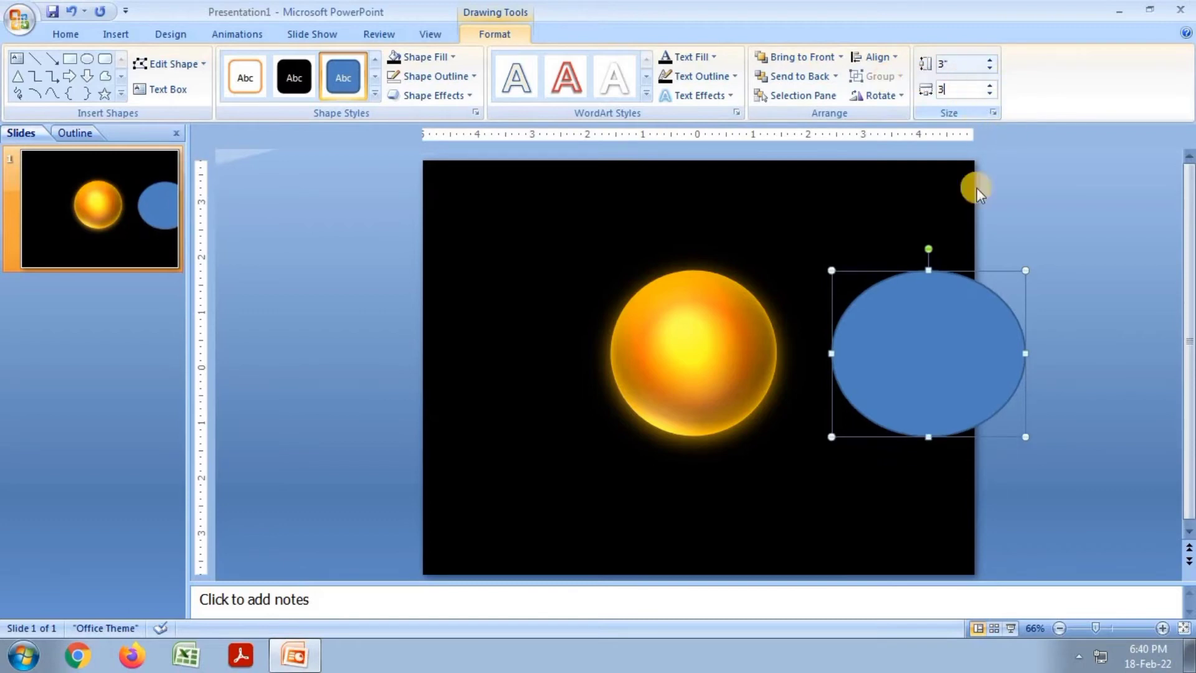
click(798, 184)
click(909, 322)
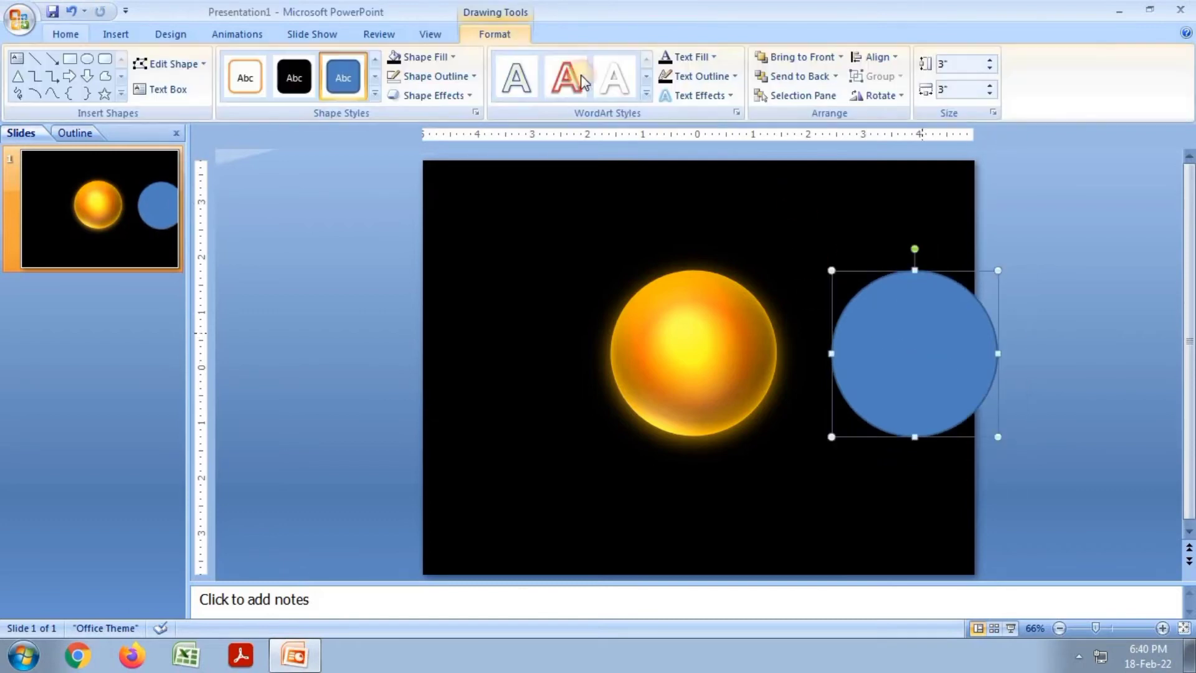
Give the new circle a solid black fill with no outline and shift it just inside the slide's right edge
click(455, 56)
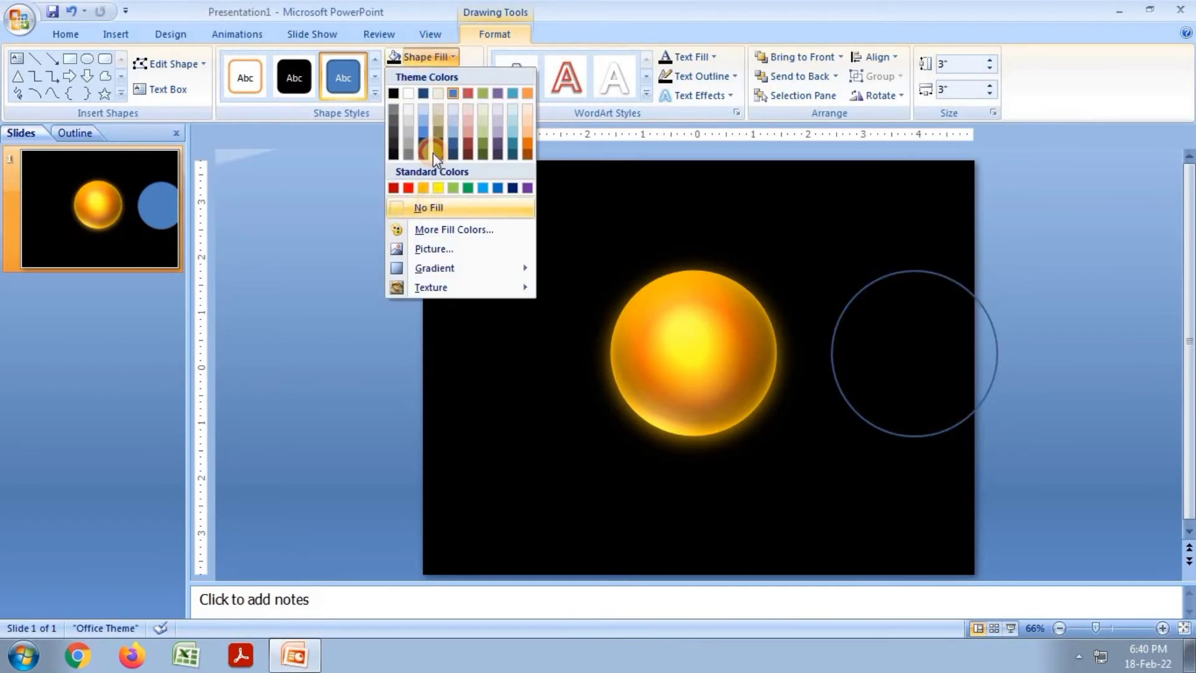
click(431, 206)
click(424, 57)
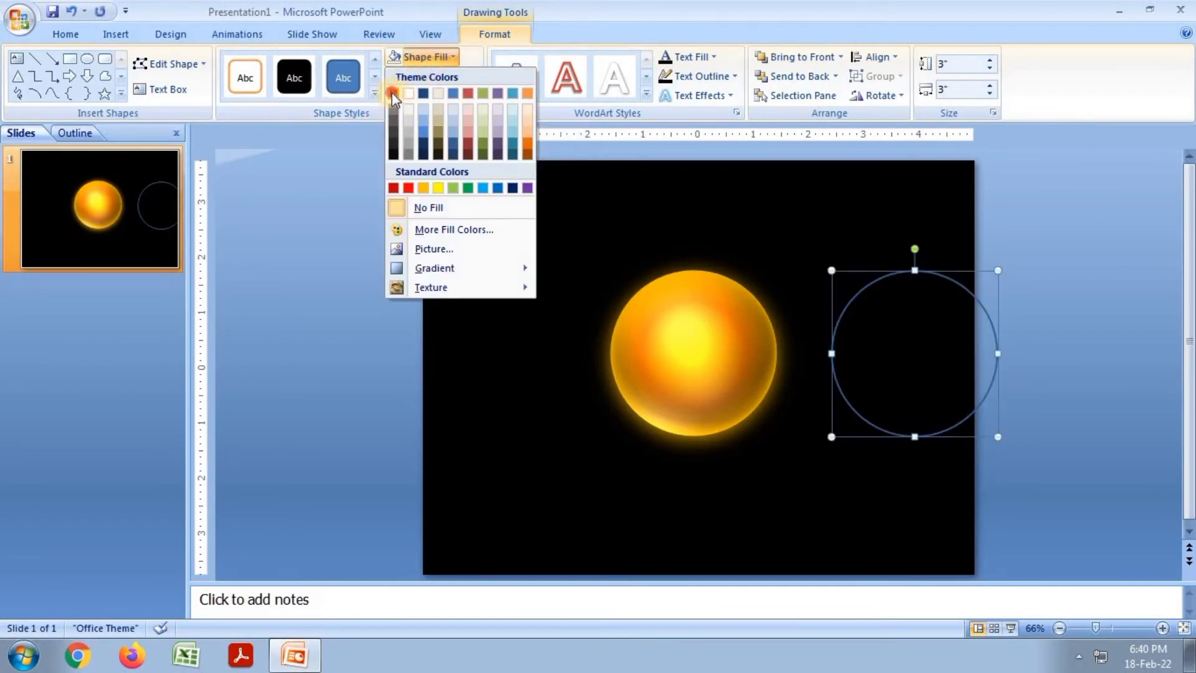
click(393, 93)
click(457, 76)
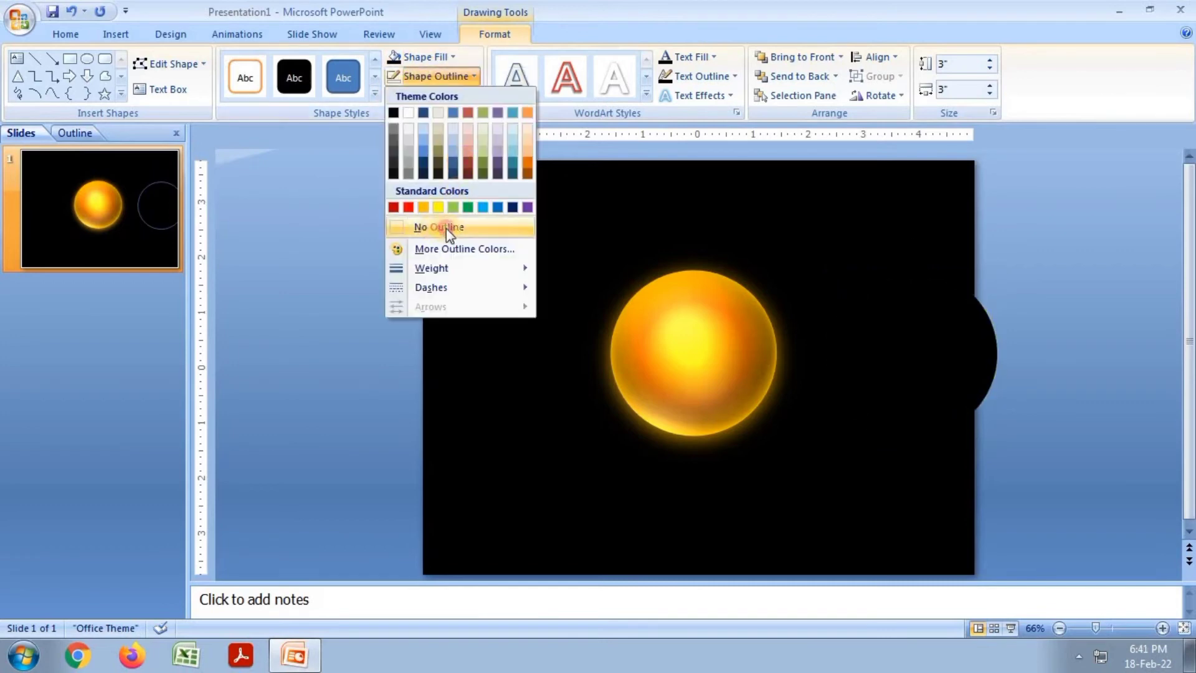
click(446, 228)
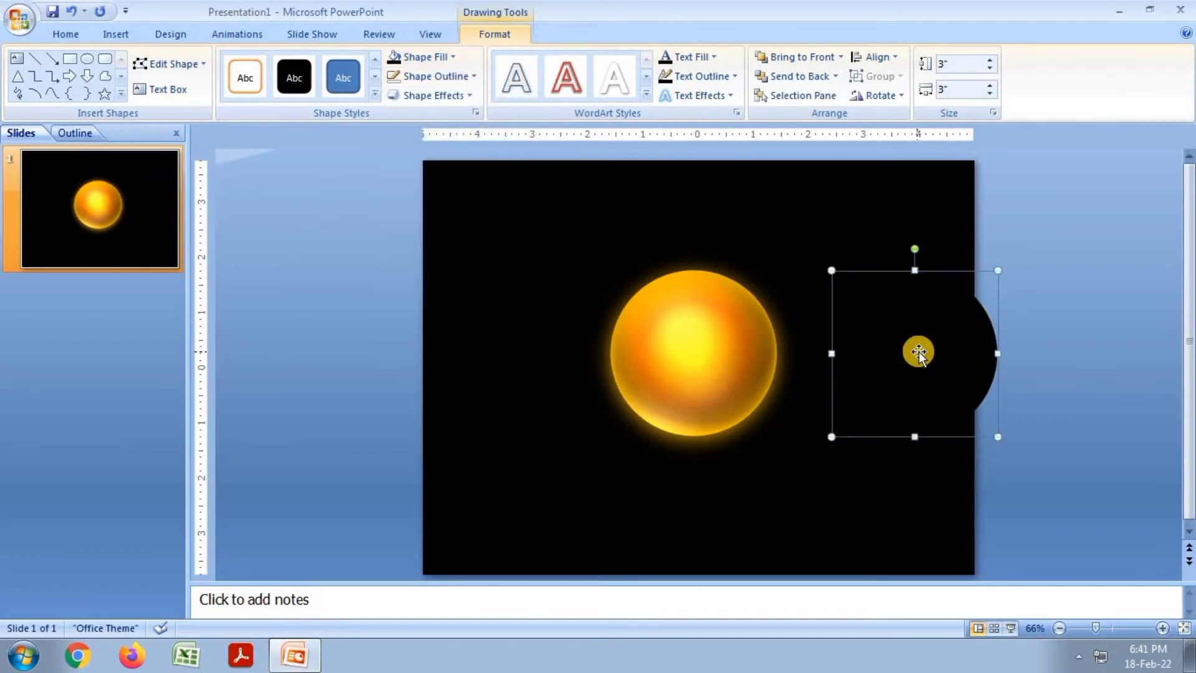
mouse_move(918, 351)
mouse_down()
mouse_move(886, 349)
mouse_move(901, 355)
mouse_up()
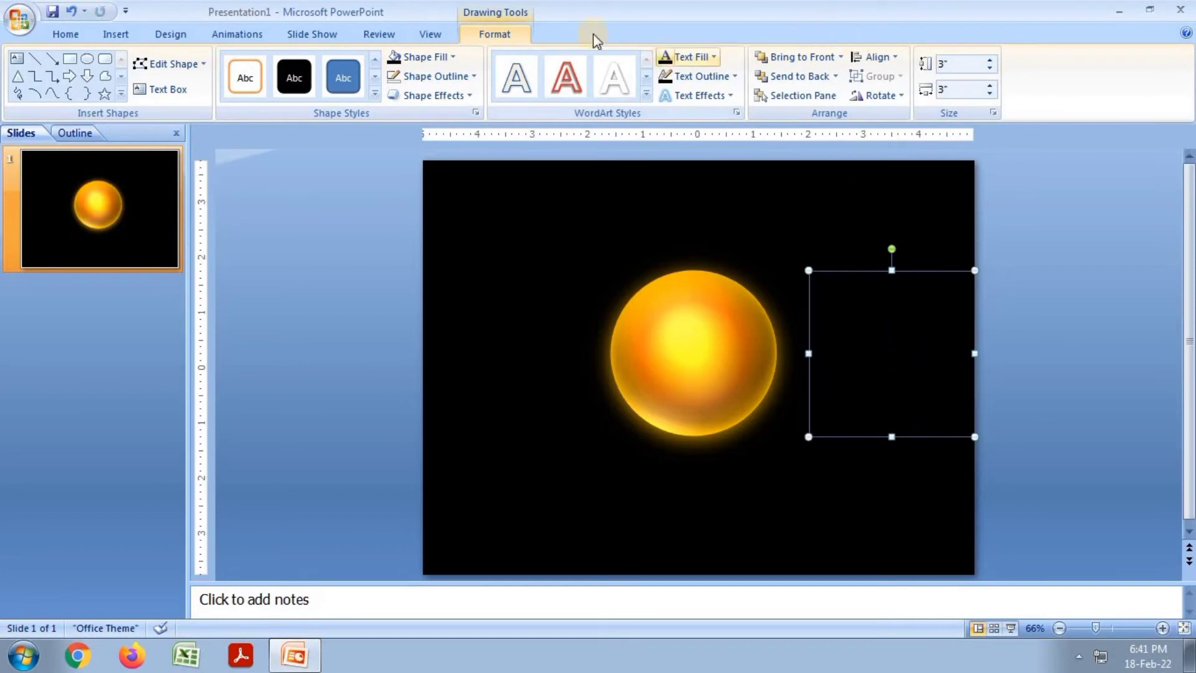
Add a Left motion path to the black circle and extend its end point horizontally across the sun to the slide's left part
click(239, 34)
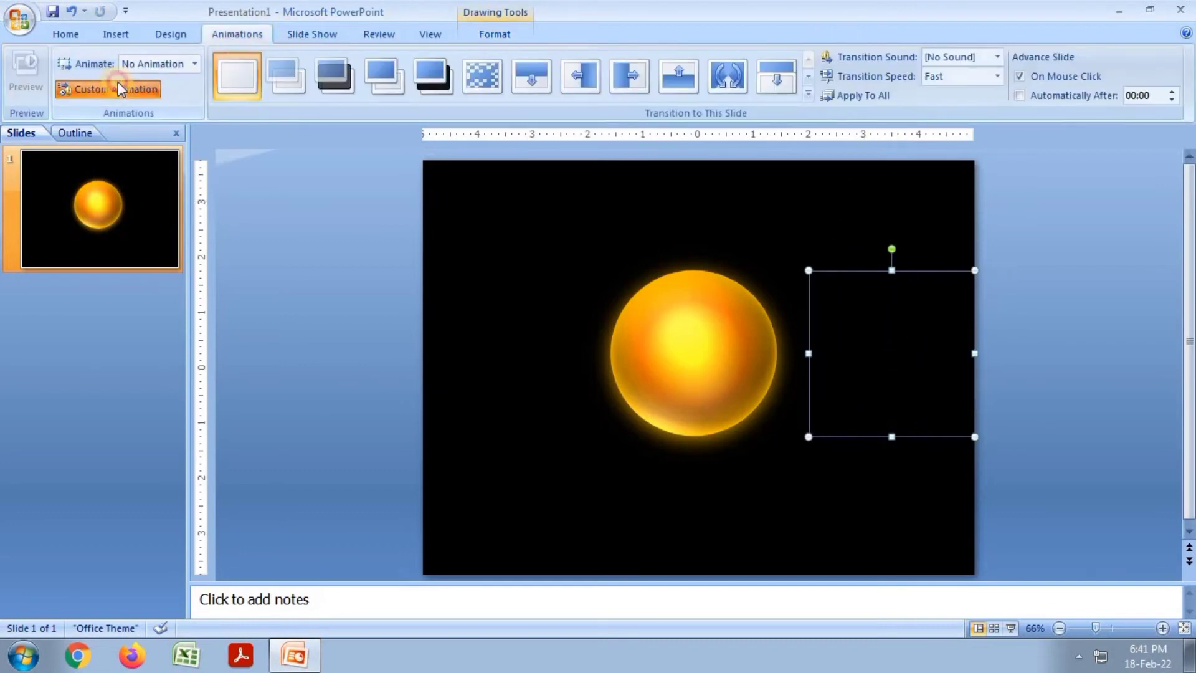
click(116, 88)
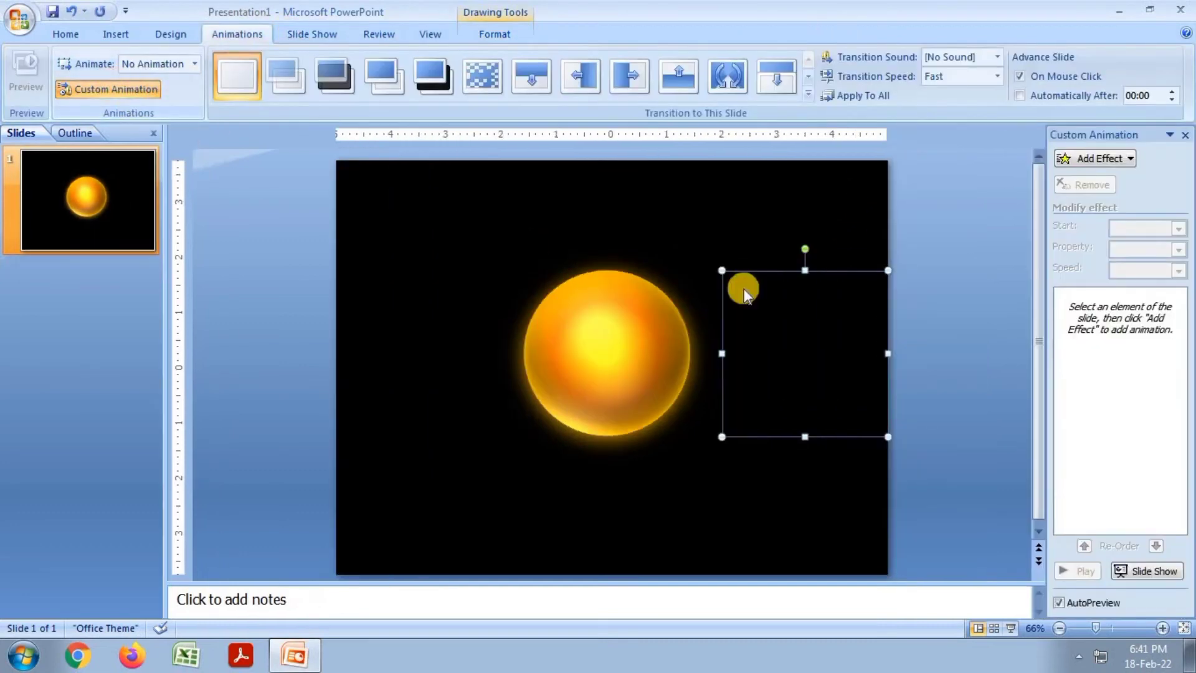
click(1081, 160)
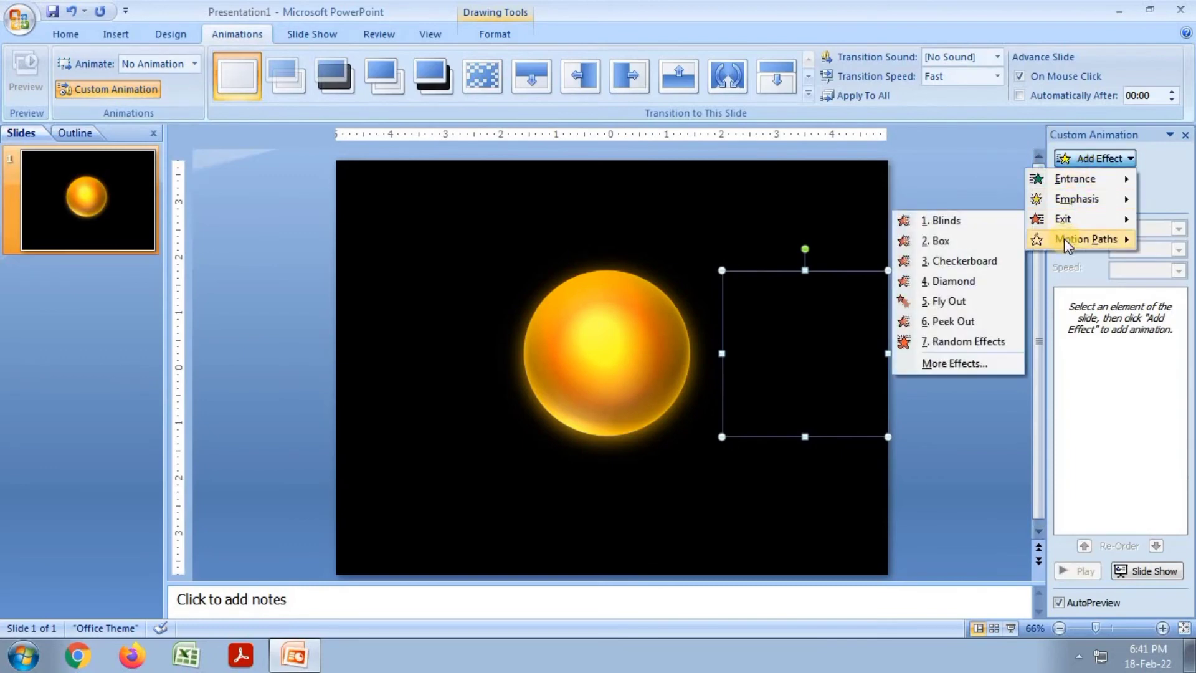
mouse_move(1065, 238)
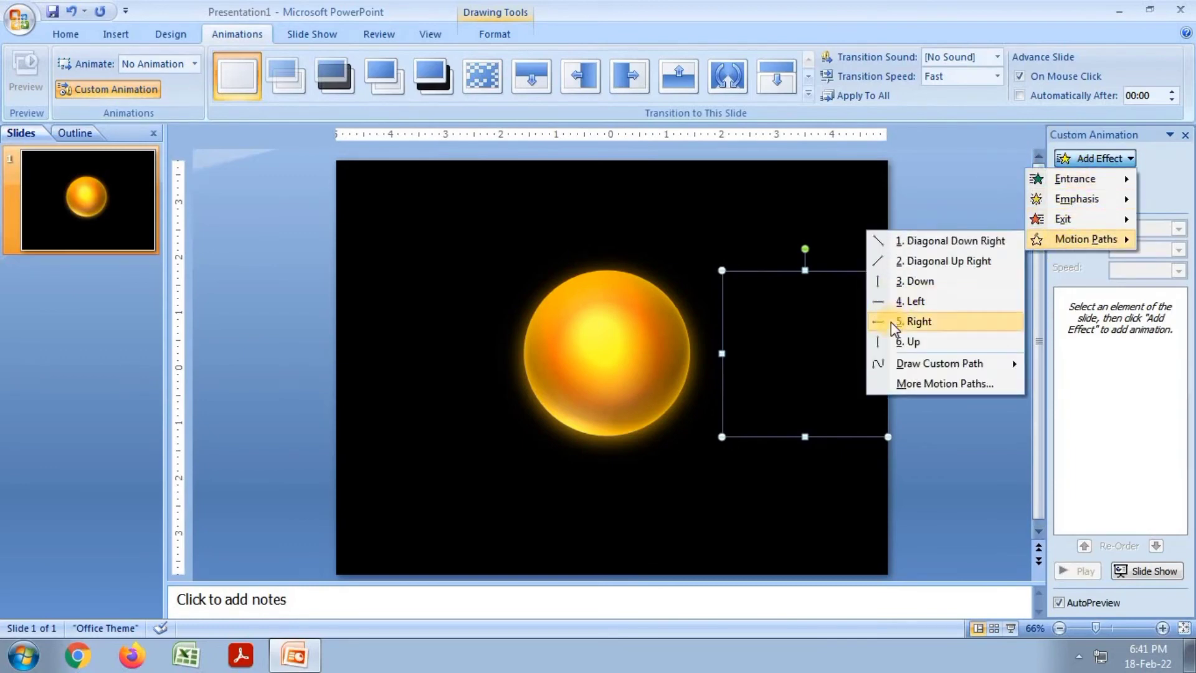
click(903, 305)
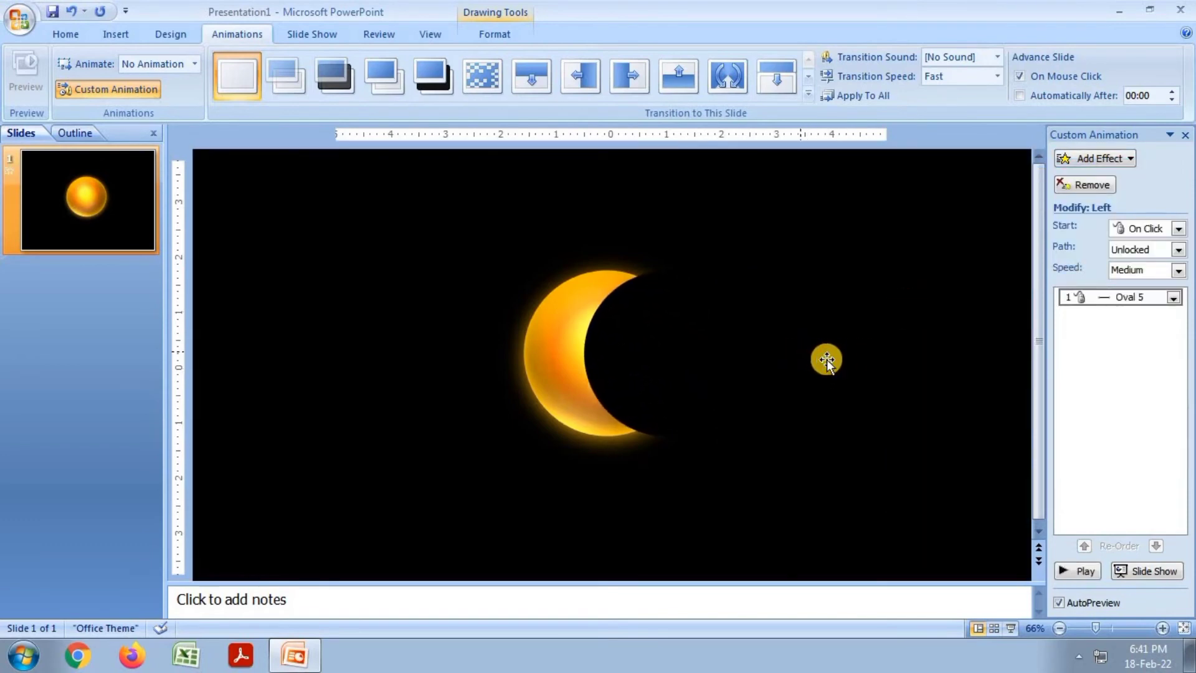
click(677, 353)
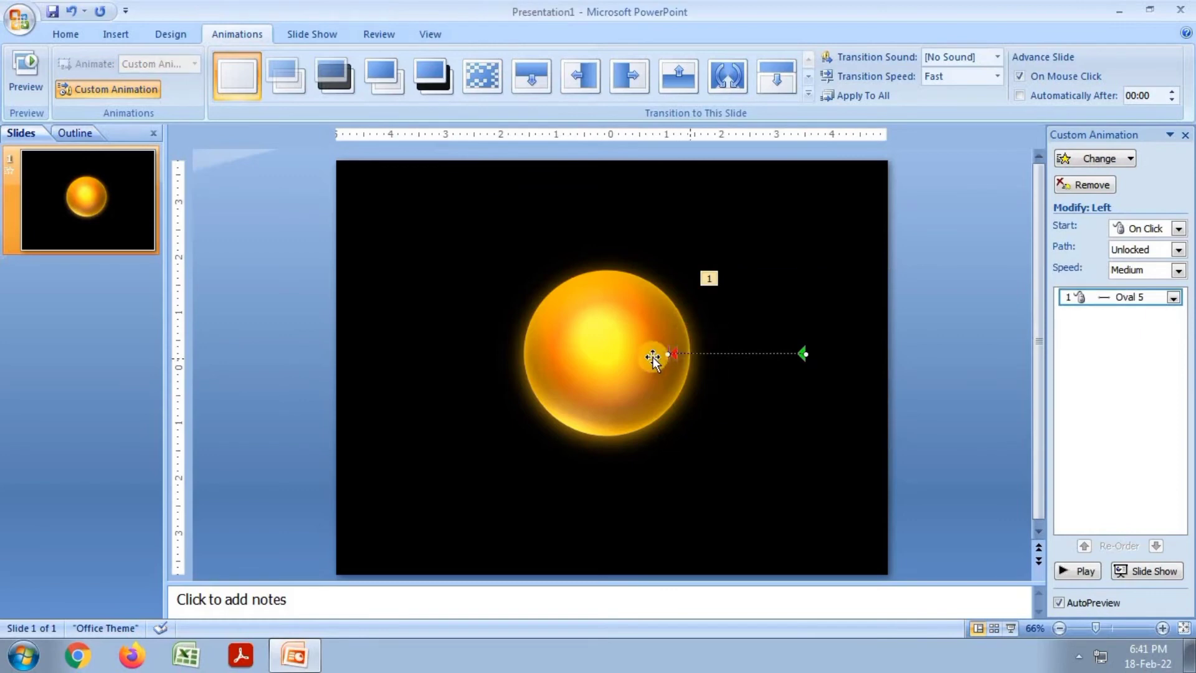
drag(667, 353, 420, 367)
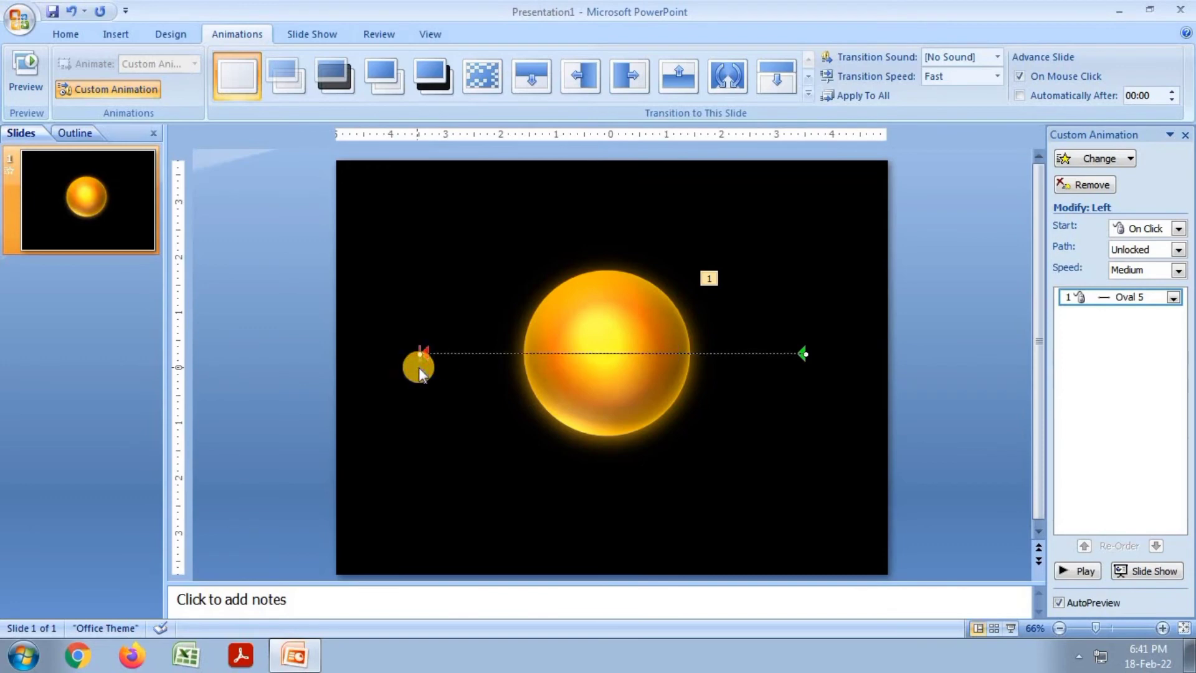
Open the timing settings of the black circle's motion path and set it to start With Previous
click(1174, 298)
click(1066, 400)
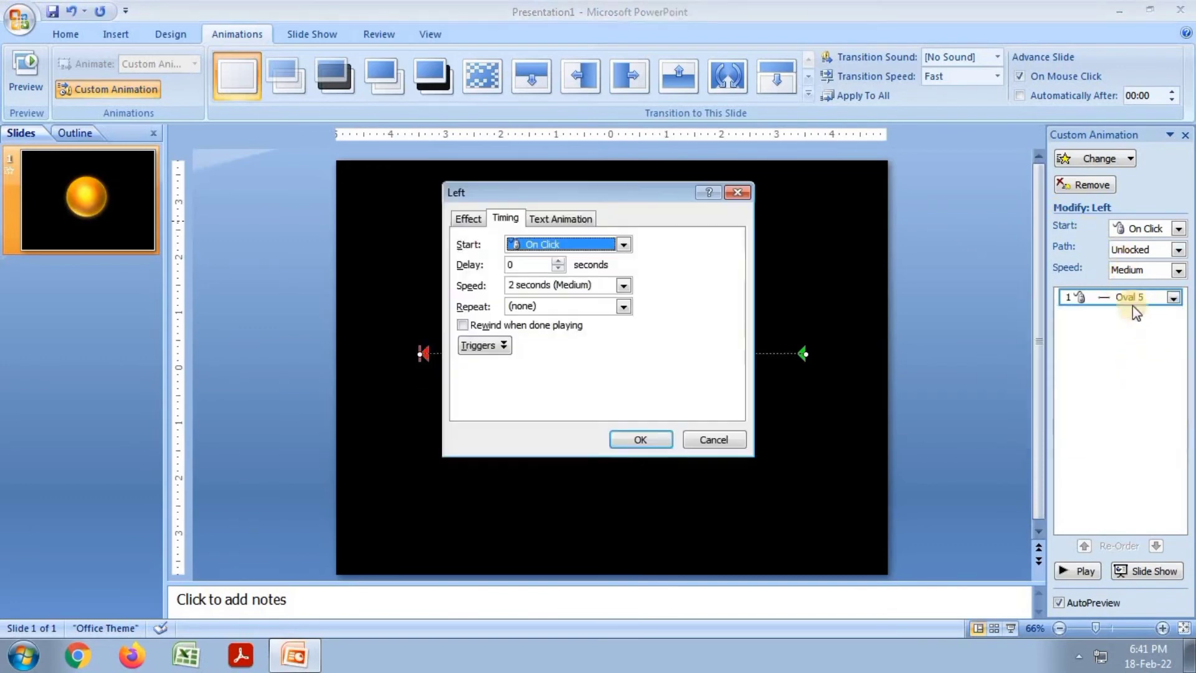
drag(644, 187, 955, 180)
click(933, 238)
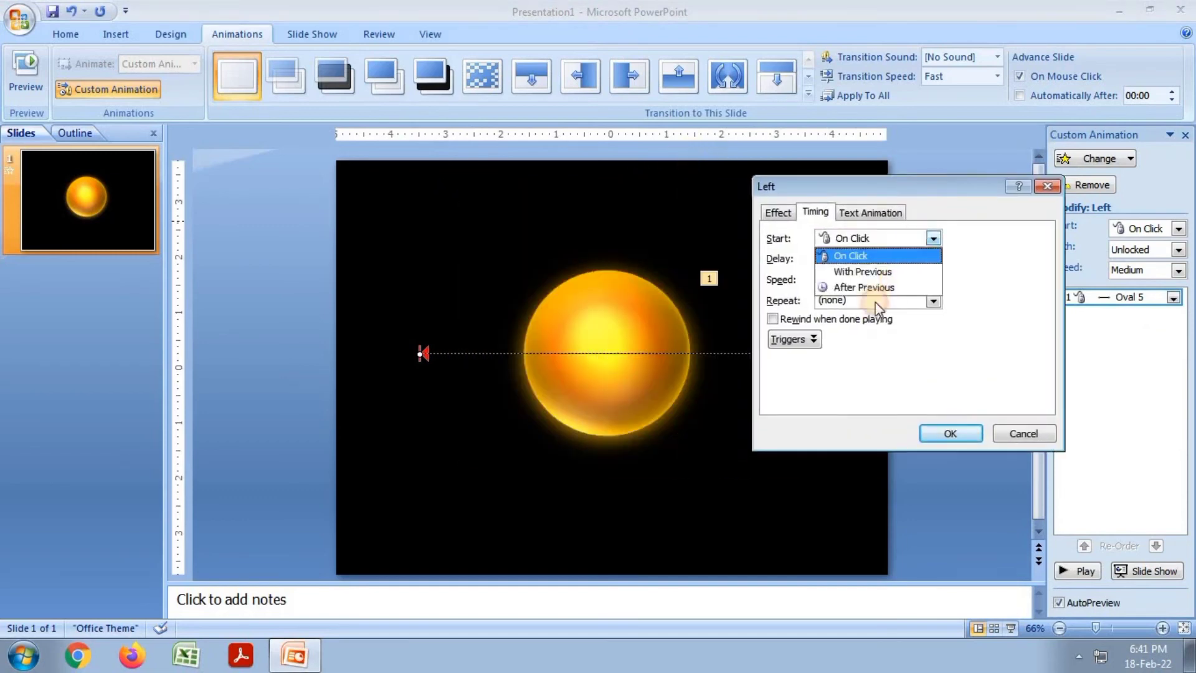
click(872, 271)
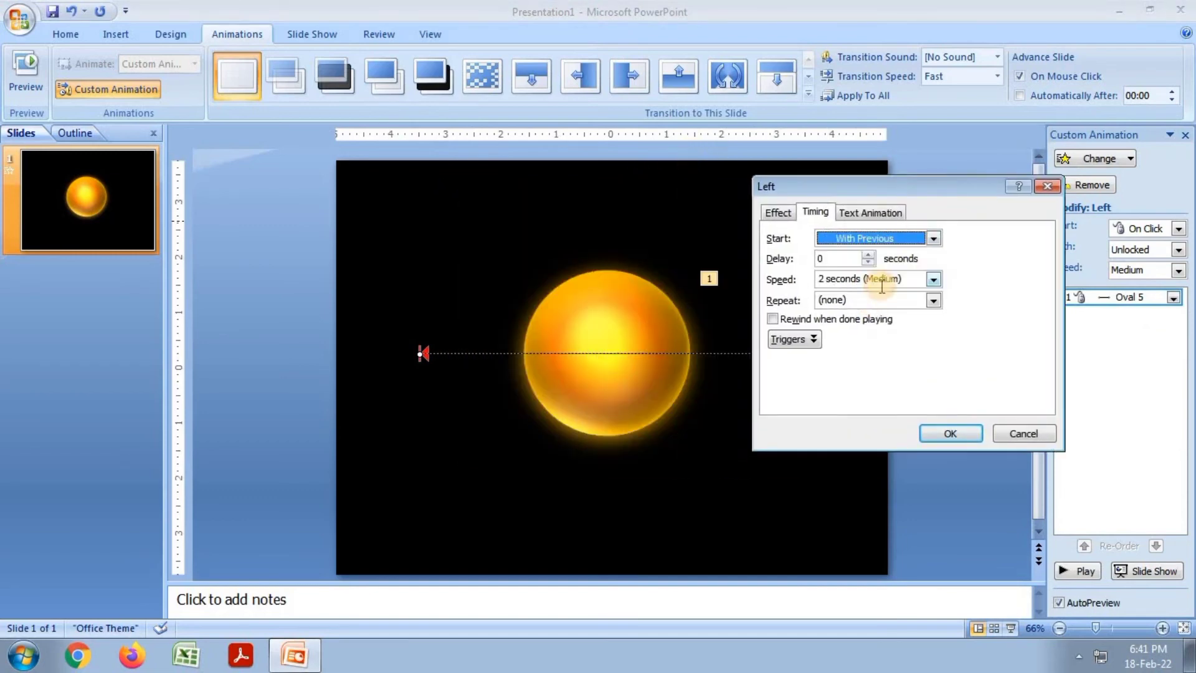
Set the motion path's speed to 30 seconds with repeat Until Next Click, and apply the timing
click(826, 280)
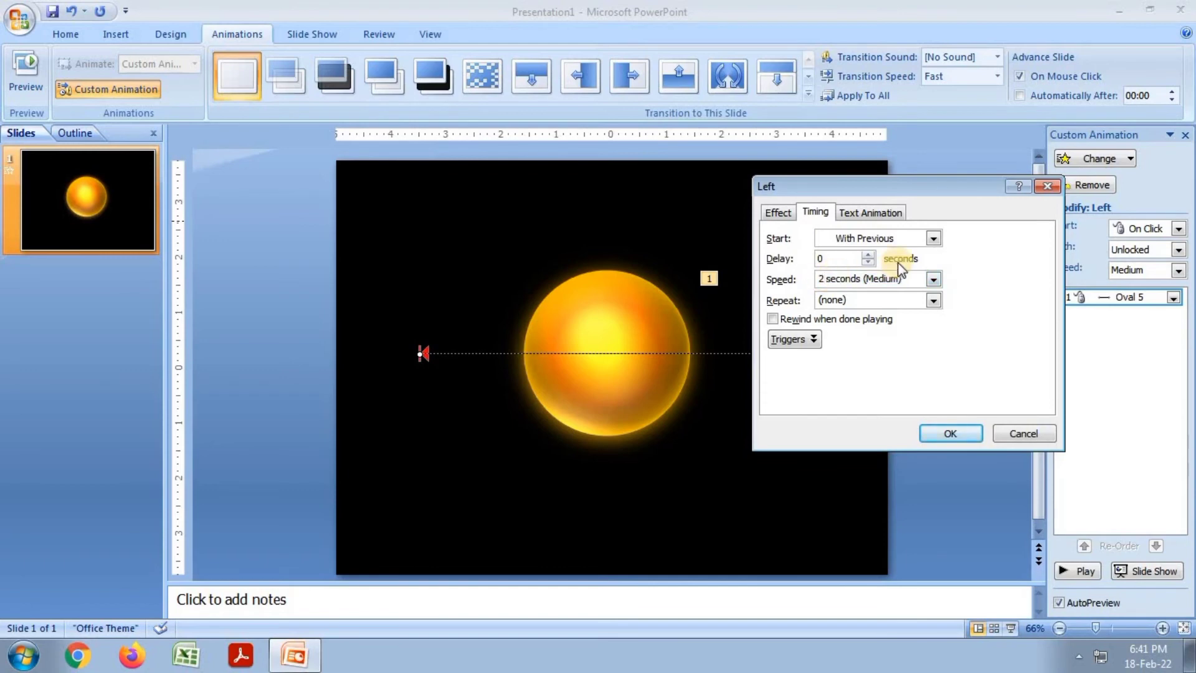
key(BackSpace)
text(30)
click(941, 430)
click(941, 303)
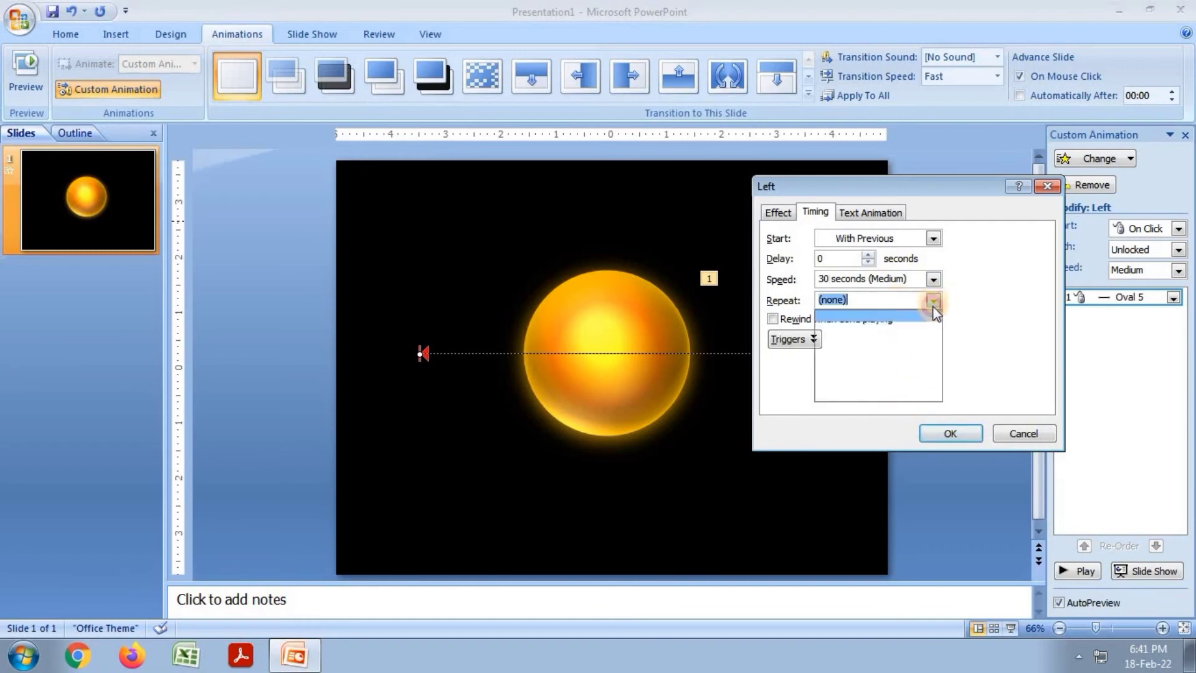
click(882, 382)
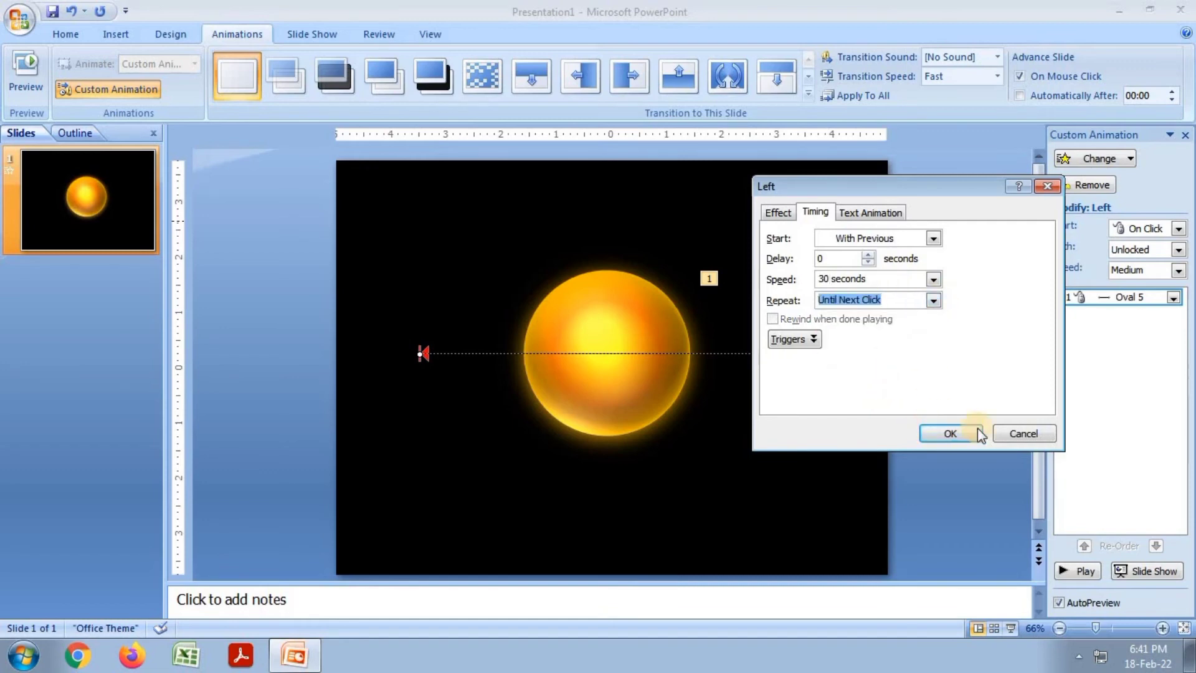
click(951, 433)
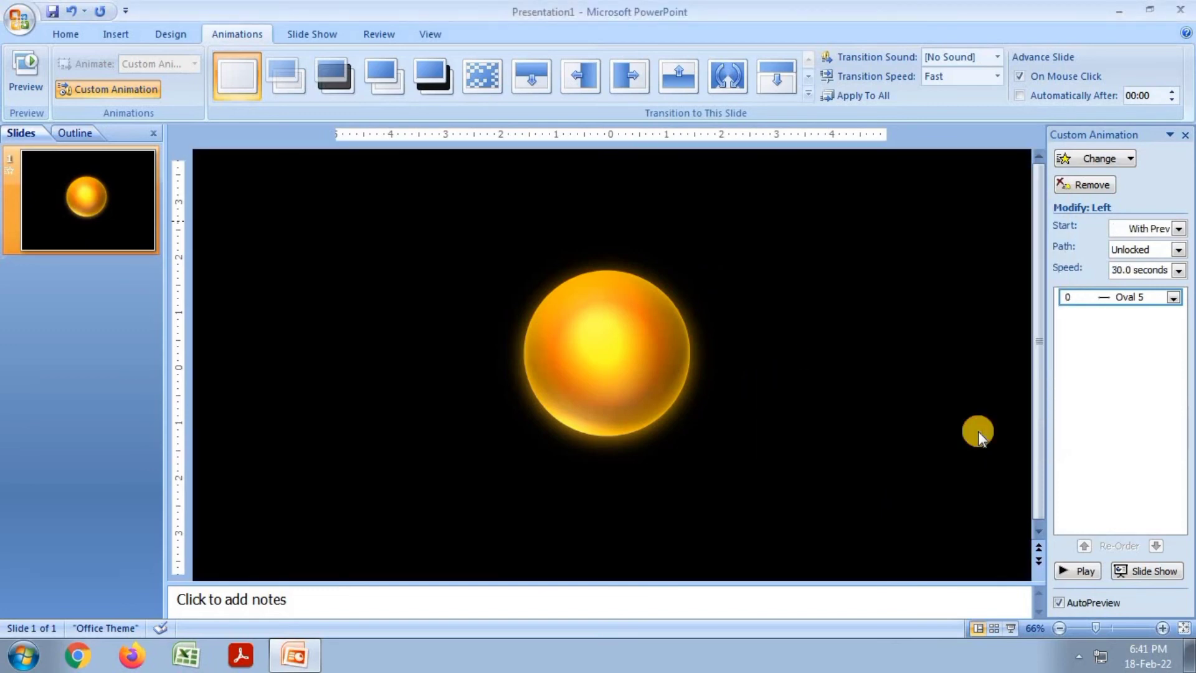
Play the slide show to watch the black circle pass across the sun, and end the show
click(1161, 579)
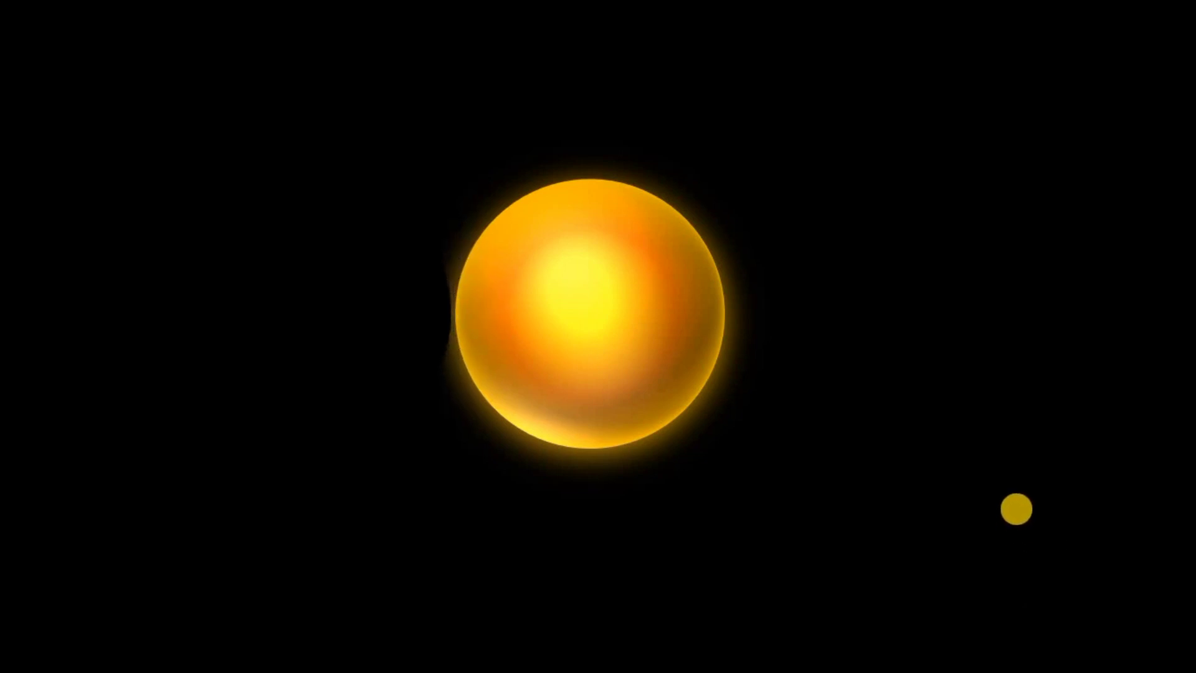
right_click(1059, 499)
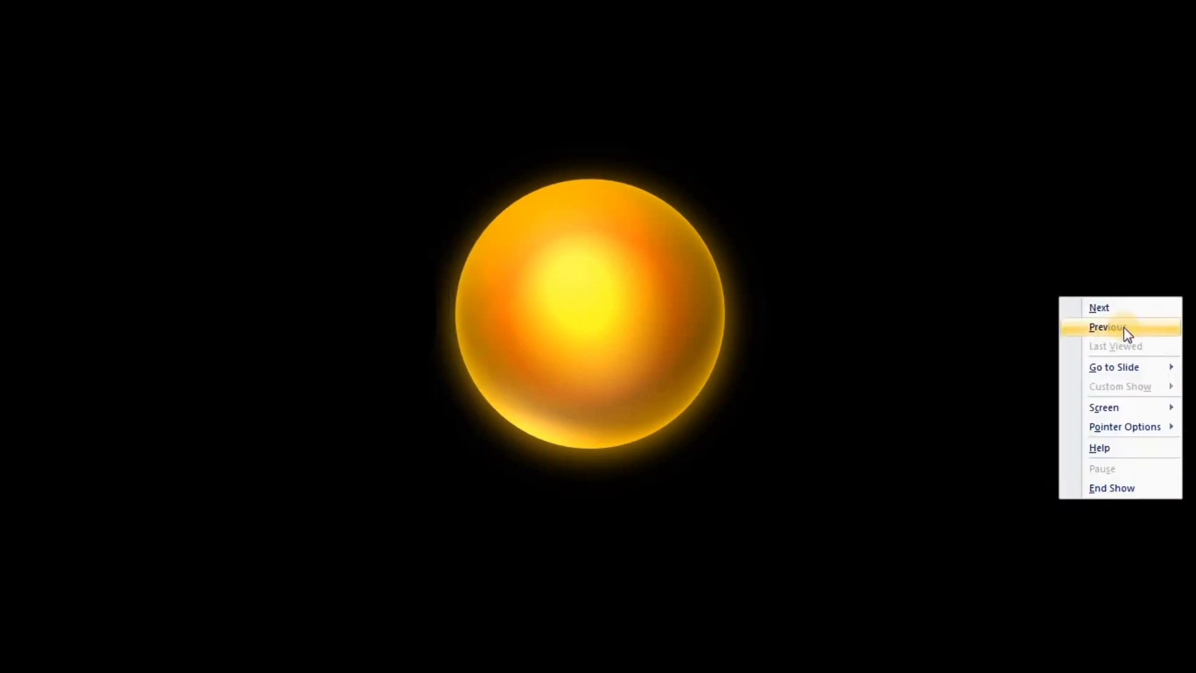
click(1124, 487)
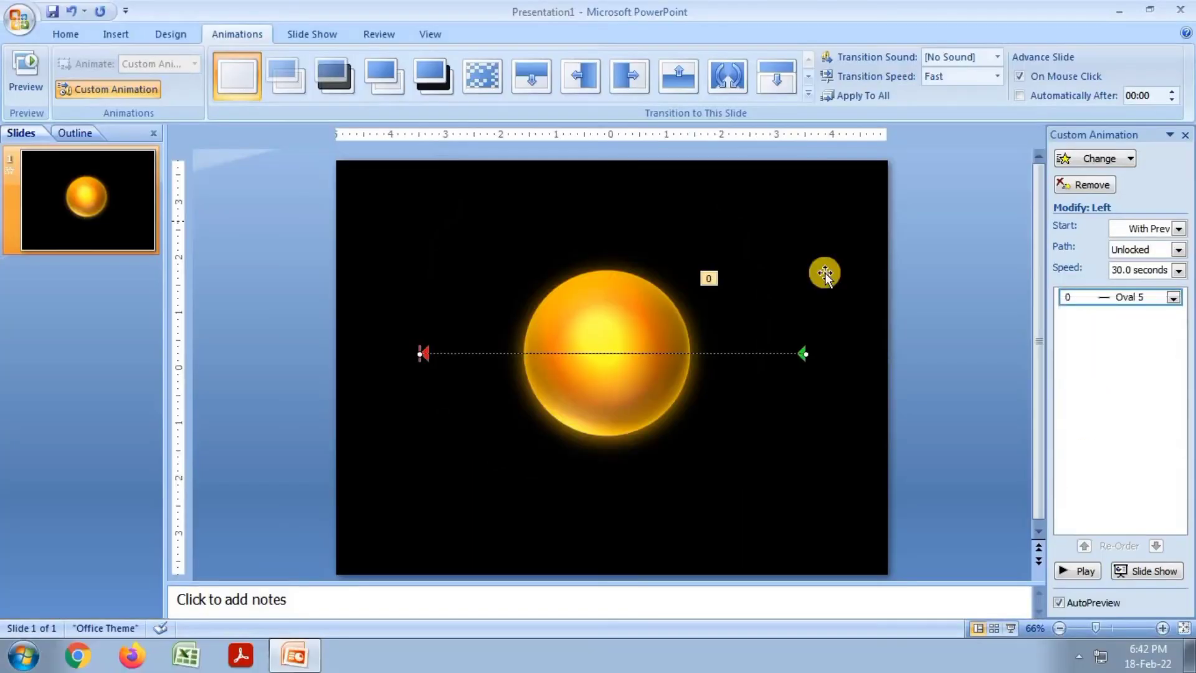
Save the presentation in the Documents library as "Sun Project"
click(19, 18)
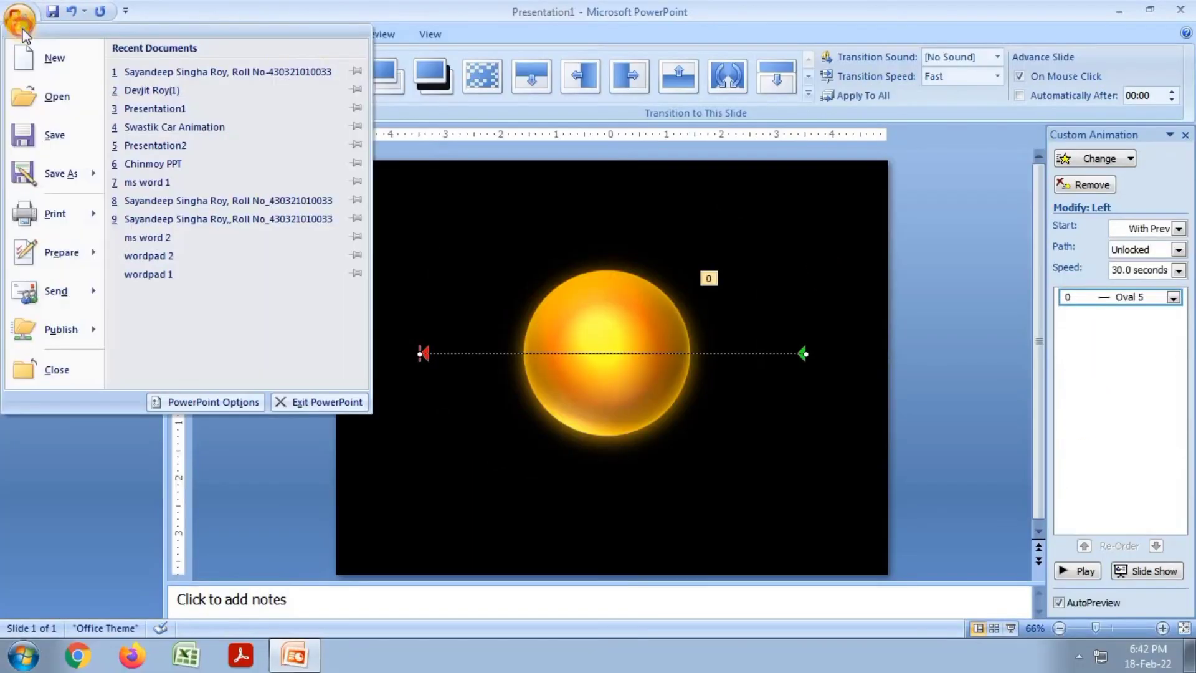
click(62, 146)
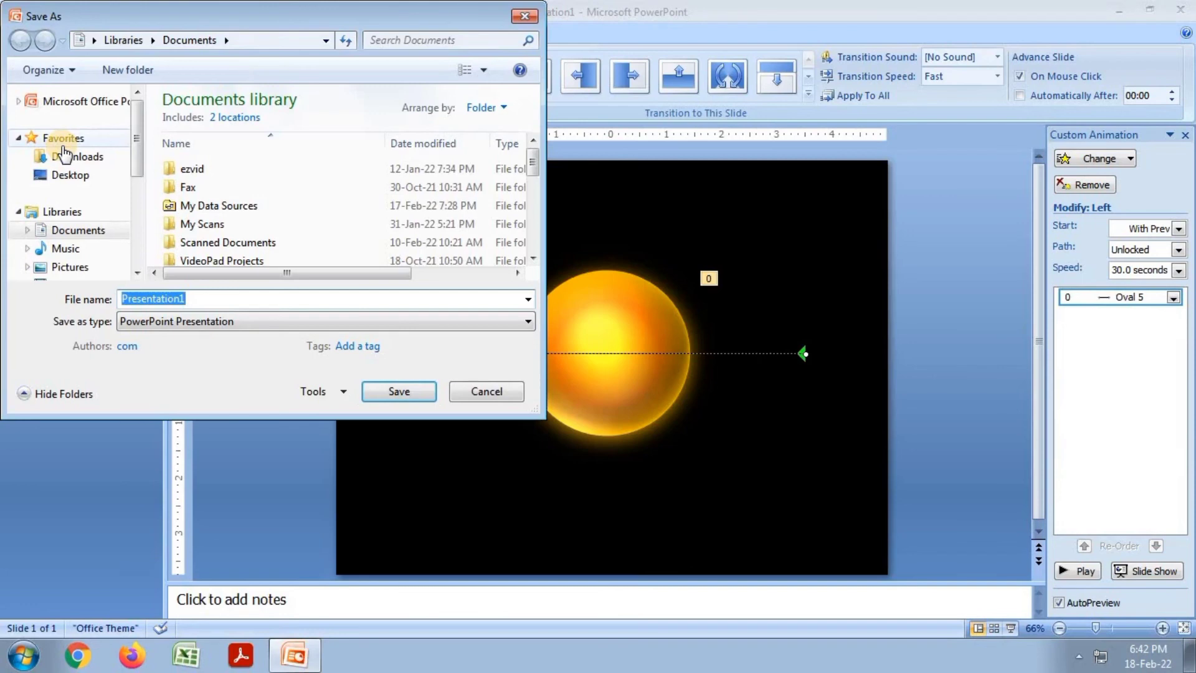
text(Su)
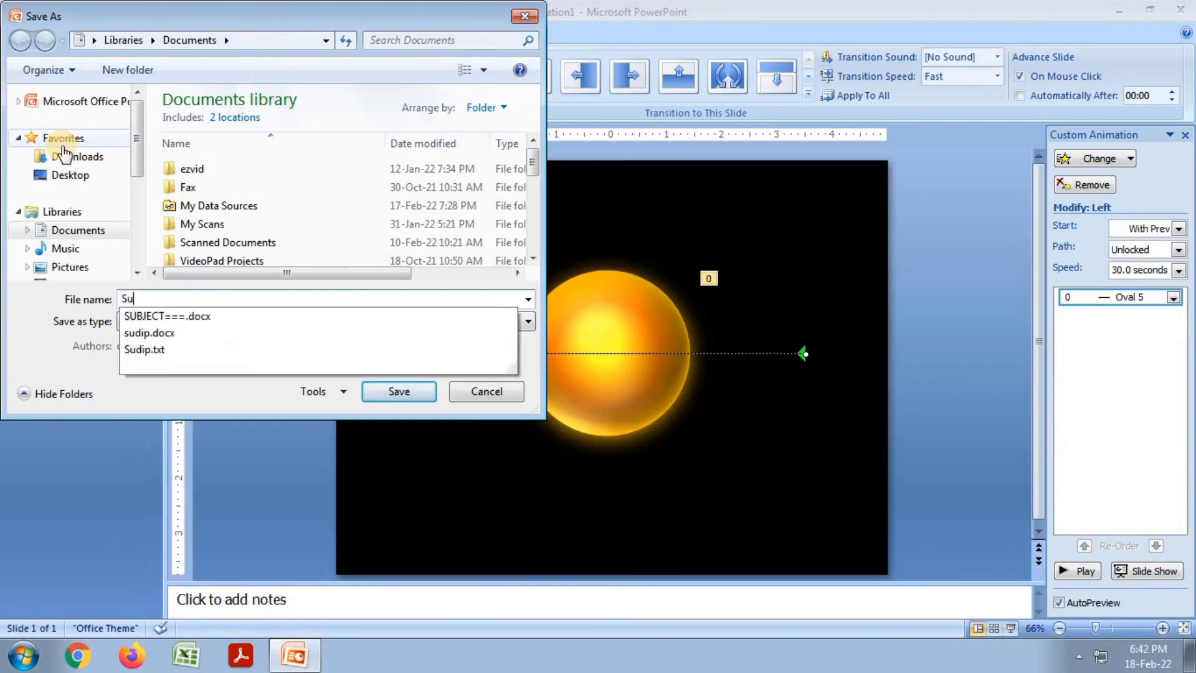
text(n Project)
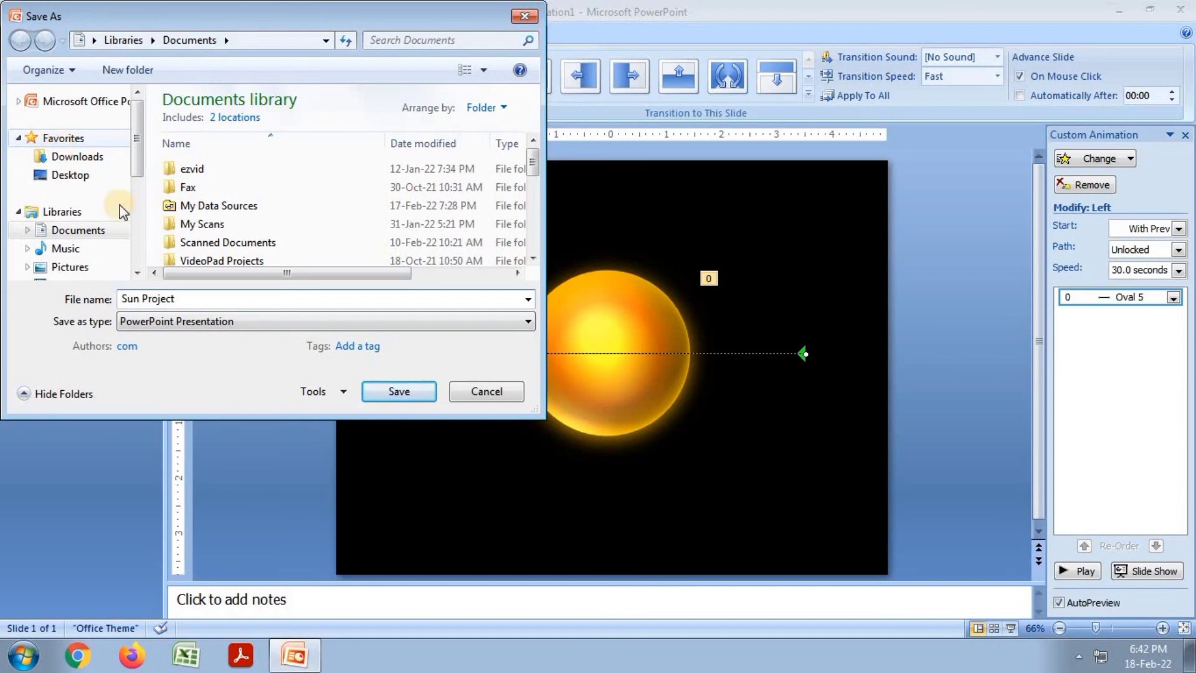
click(392, 392)
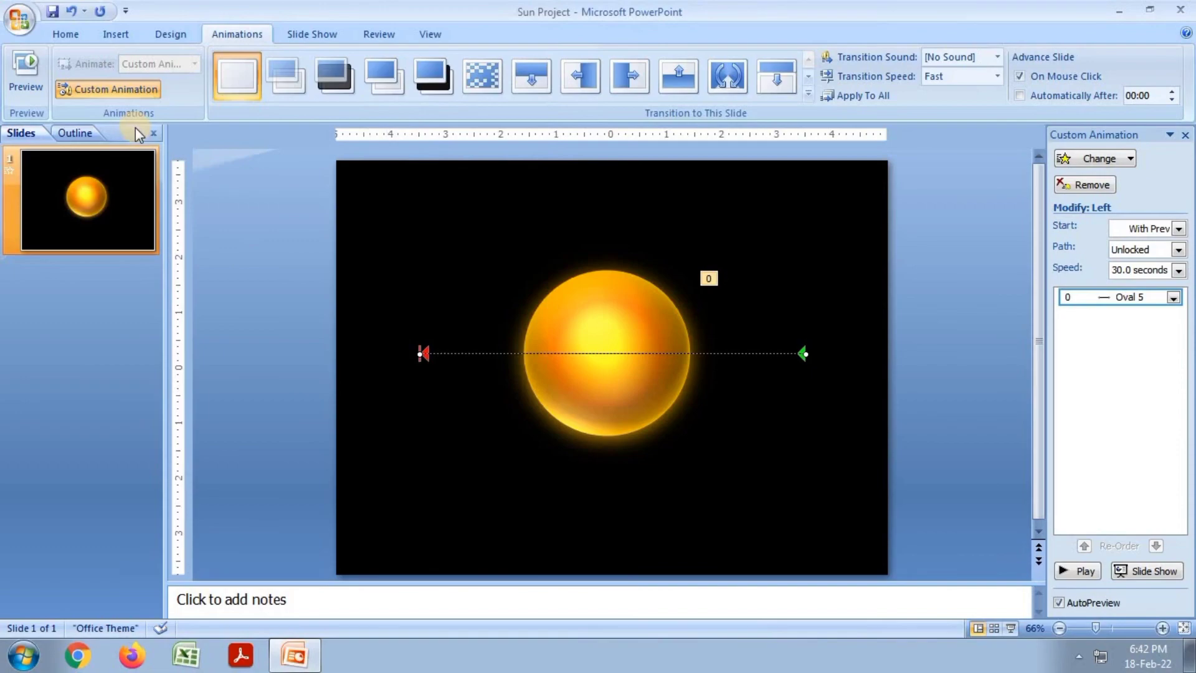